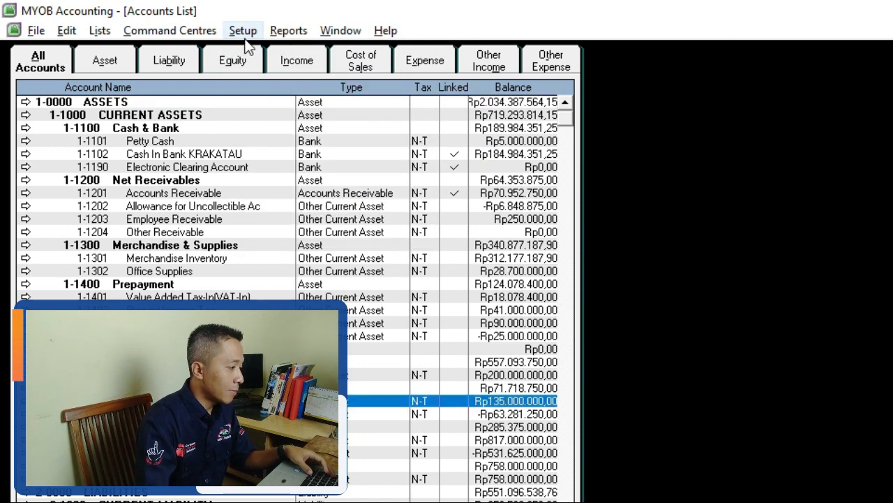
- Open the linked accounts setup for Accounts & Banking
left_click(243, 31)
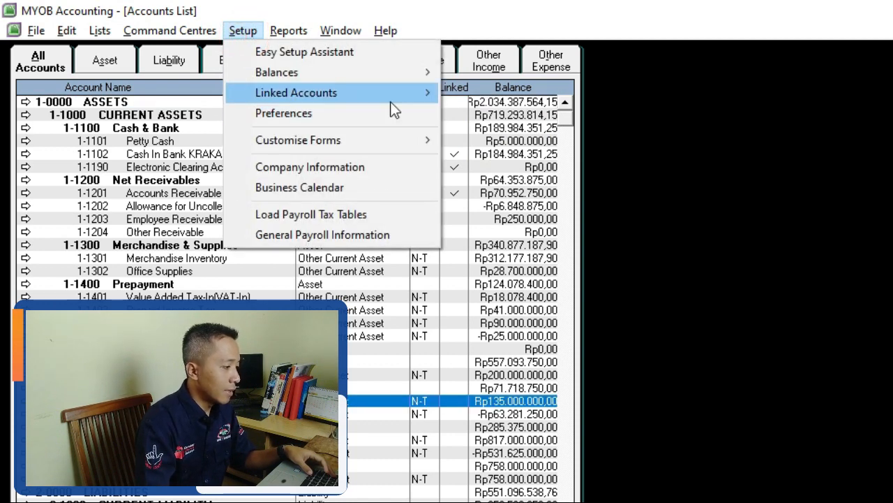
mouse_move(415, 97)
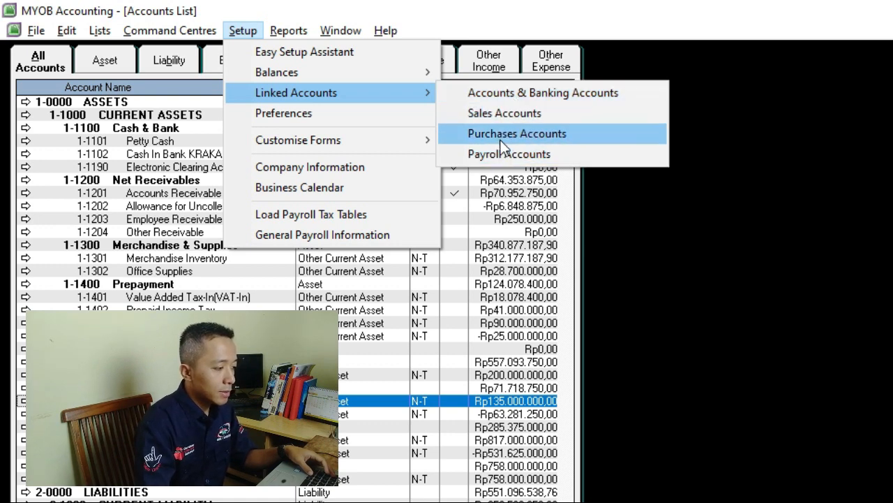
left_click(501, 94)
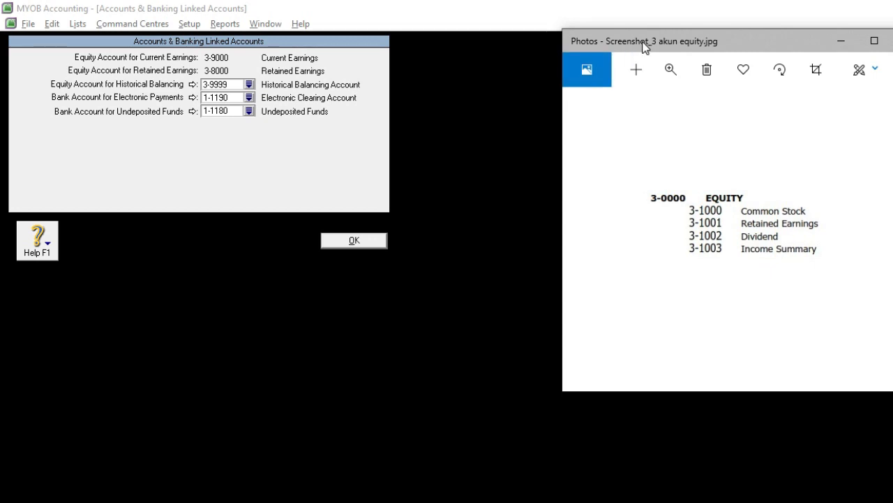
- Compare the linked equity accounts with the equity account codes in the reference image, then close the linked accounts window
left_click_drag(642, 41, 623, 13)
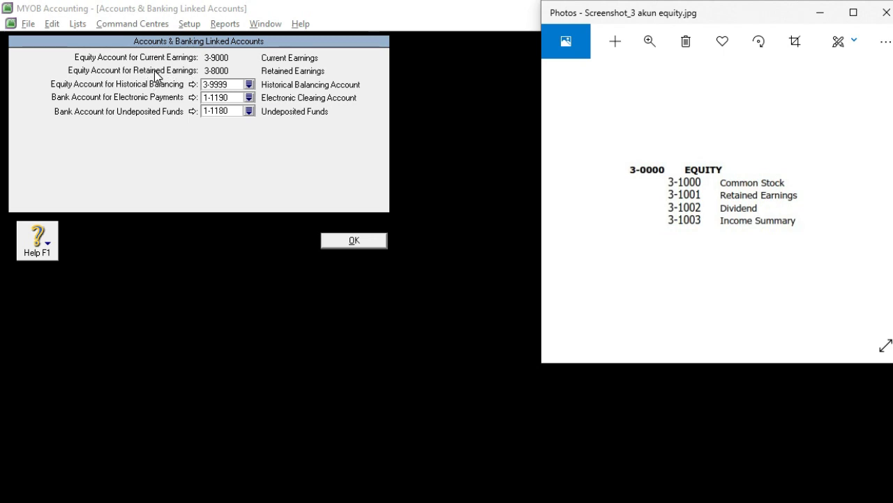
left_click(335, 71)
key("alt+Tab")
left_click(810, 196)
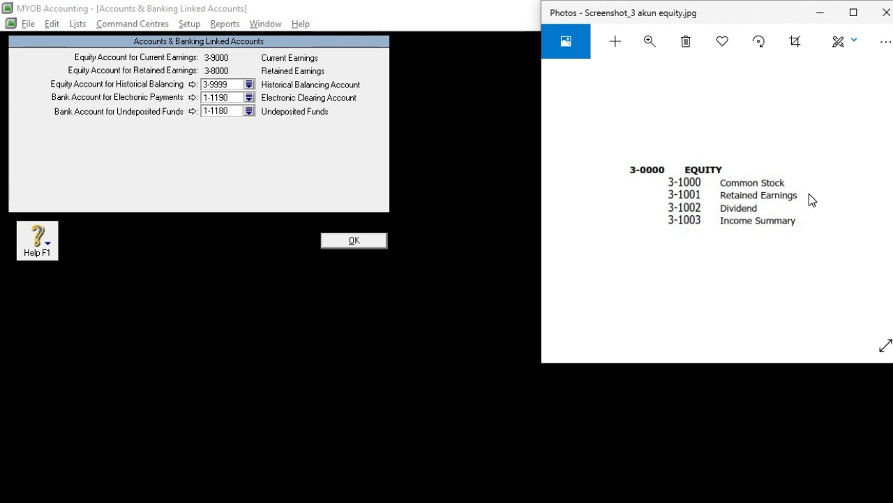
left_click(355, 241)
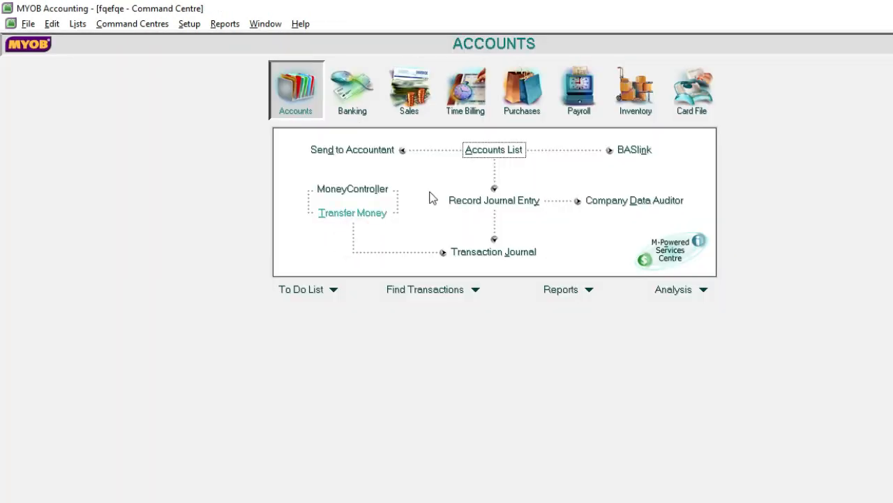
- Show the Equity accounts in the accounts list and examine the Retained Earnings, Current Earnings and Historical Balancing accounts
left_click(518, 158)
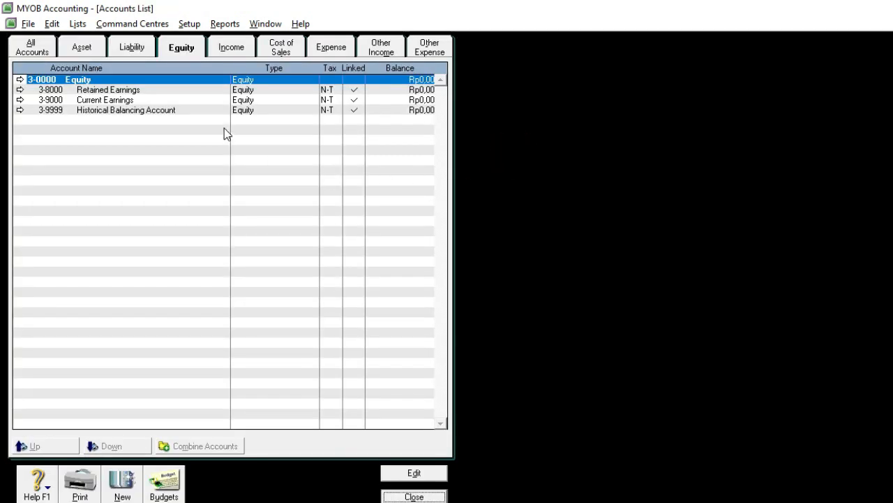
left_click(185, 50)
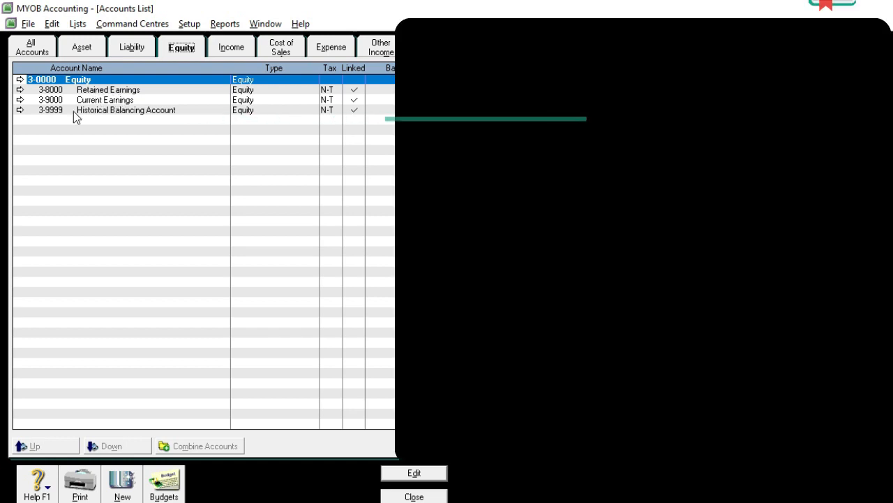
left_click(103, 91)
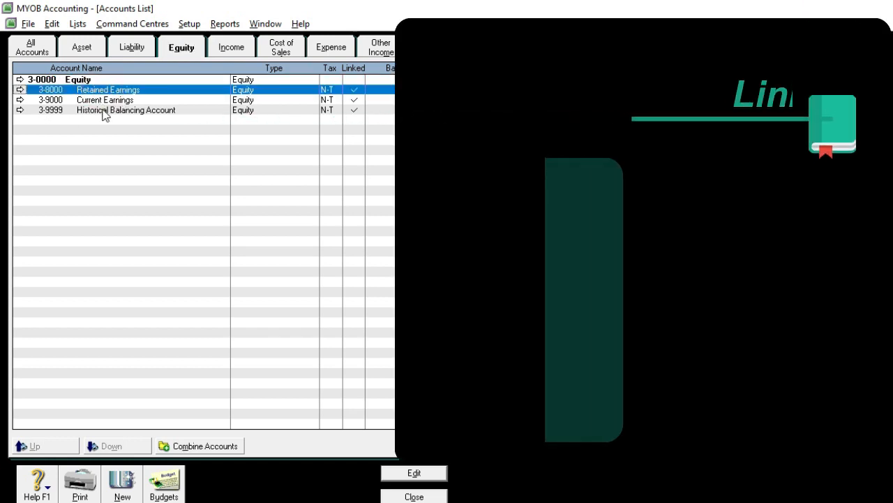
left_click(104, 110)
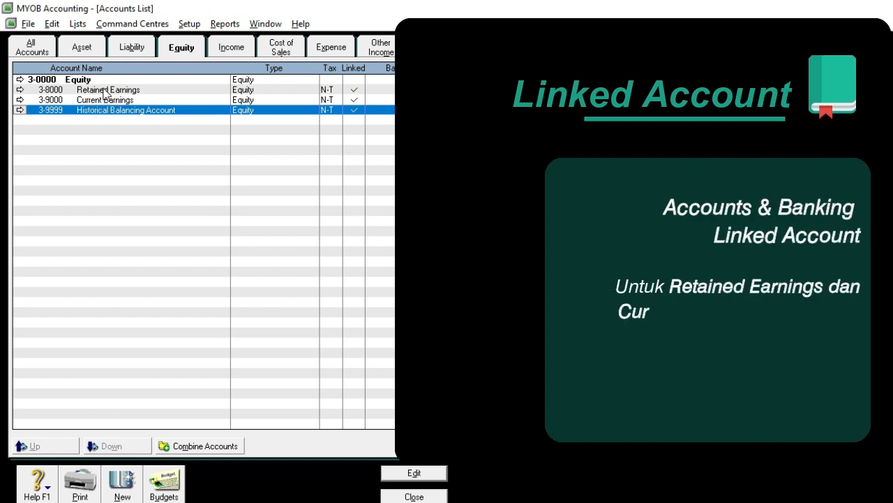
left_click(103, 89)
left_click(109, 100)
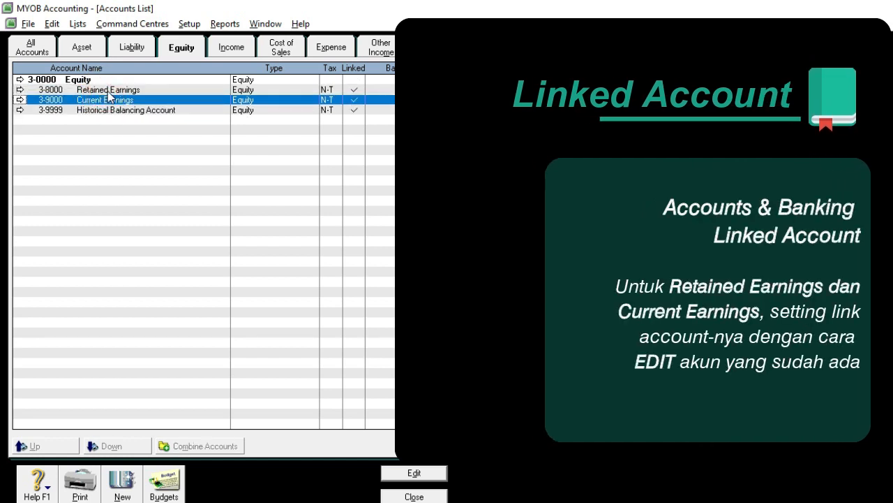
left_click(105, 89)
left_click(107, 100)
left_click(109, 90)
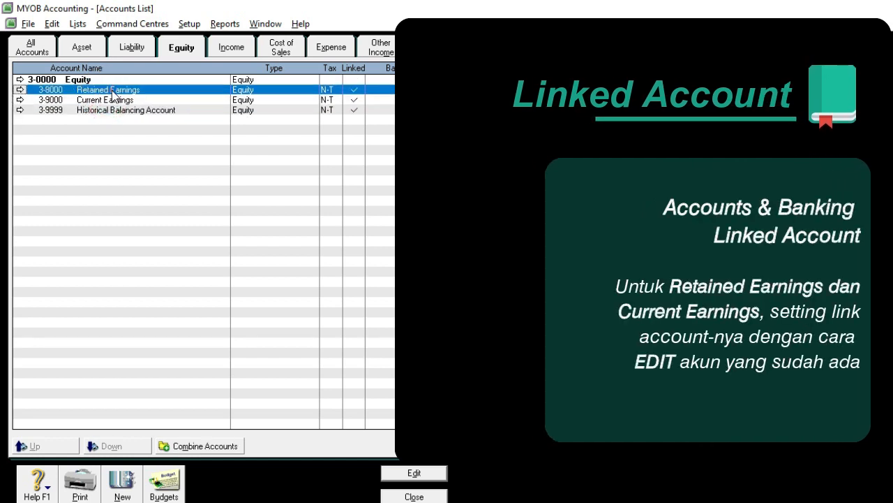
left_click(110, 100)
left_click(109, 88)
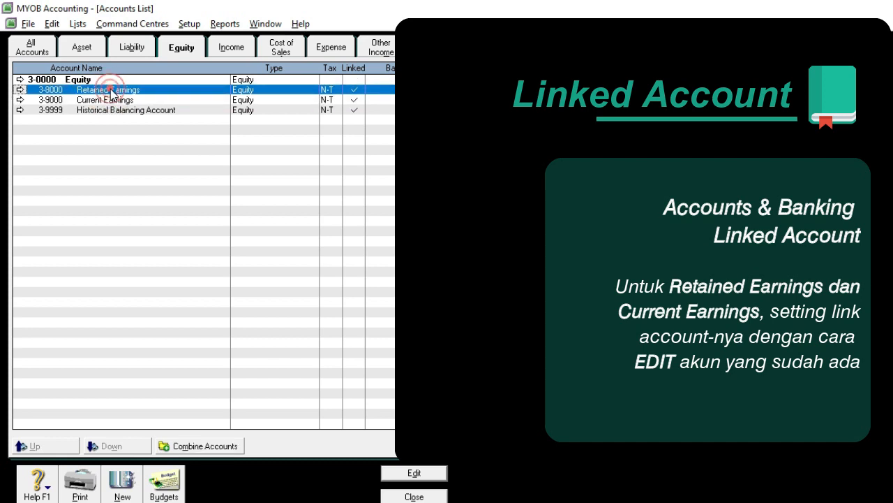
left_click(113, 101)
left_click(109, 89)
left_click(114, 100)
left_click(113, 90)
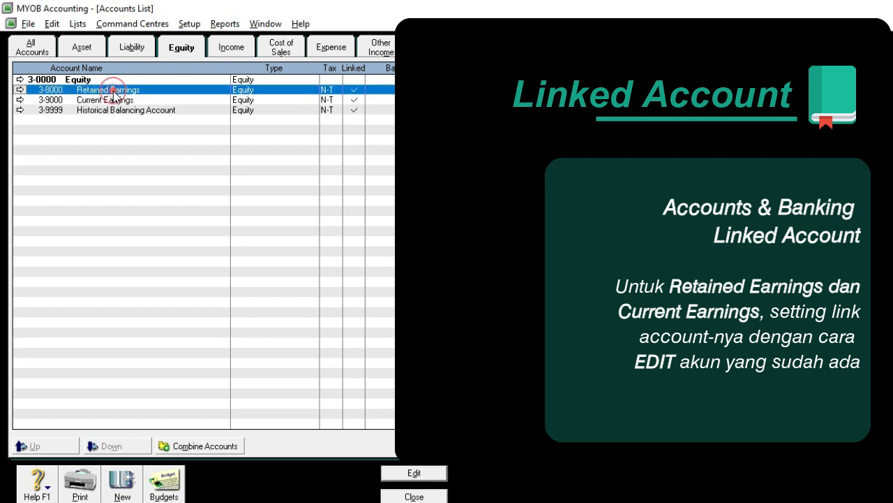
left_click(115, 100)
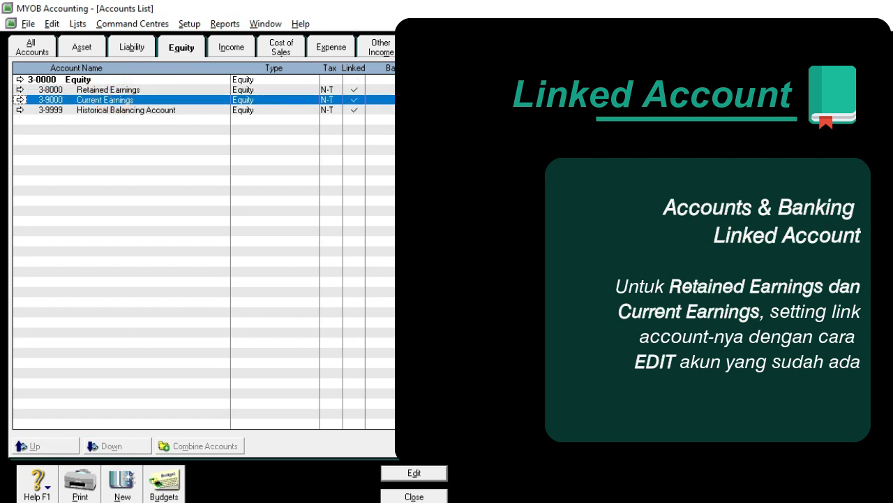
left_click(386, 89)
left_click(379, 100)
left_click(377, 92)
left_click(375, 101)
- Reopen the Accounts & Banking linked accounts, view the accounts selectable for Undeposited Funds, and close without choosing another
left_click(189, 24)
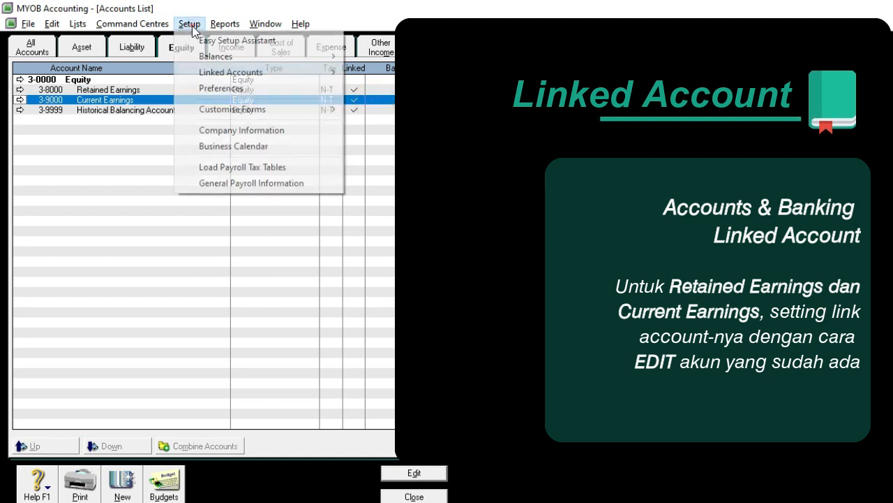
mouse_move(276, 79)
left_click(367, 73)
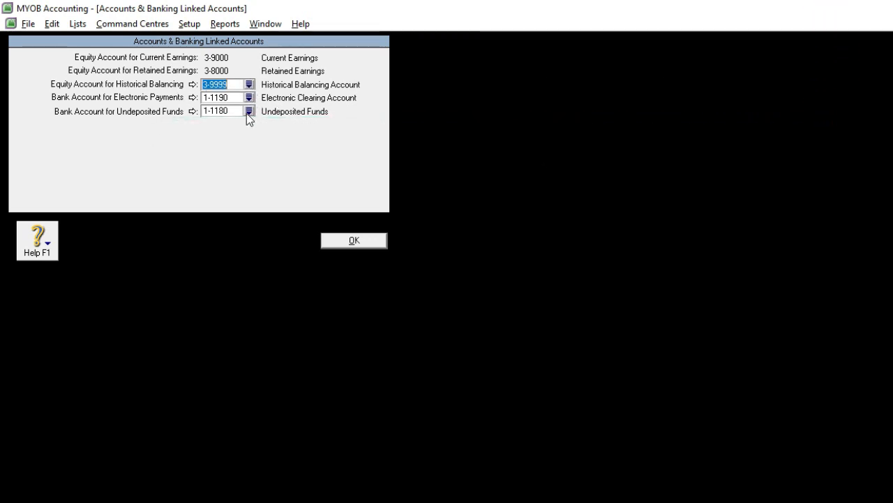
left_click(248, 111)
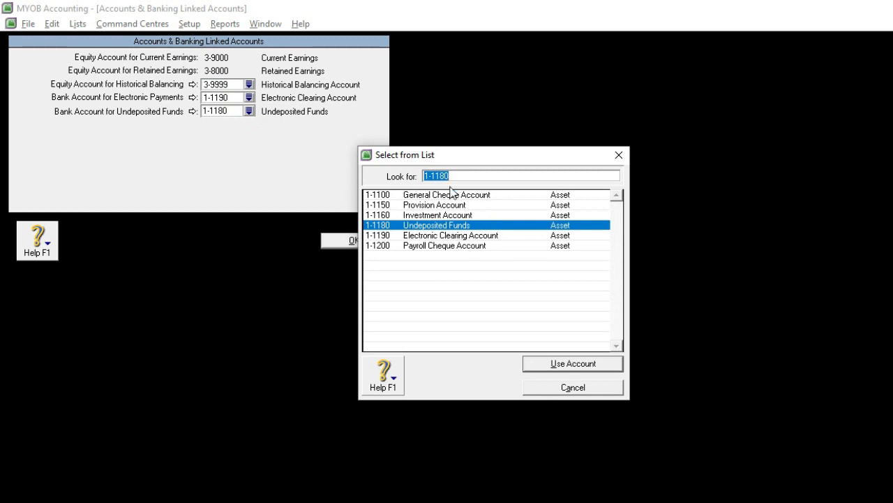
left_click(575, 388)
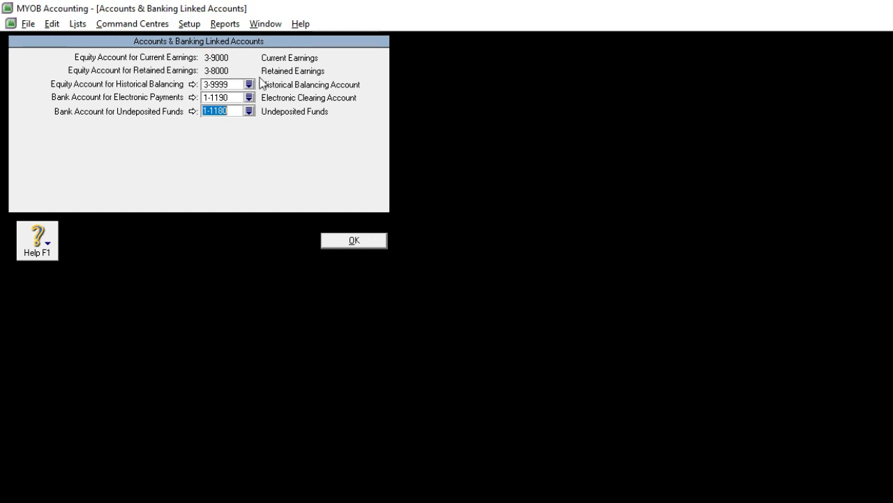
left_click(354, 240)
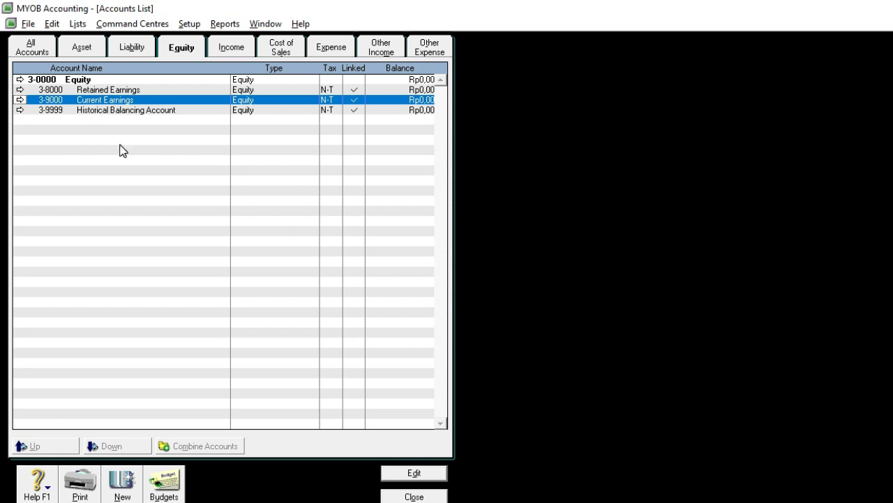
- Renumber the Retained Earnings equity account as 3-1001 to match the reference image
key("alt+Tab")
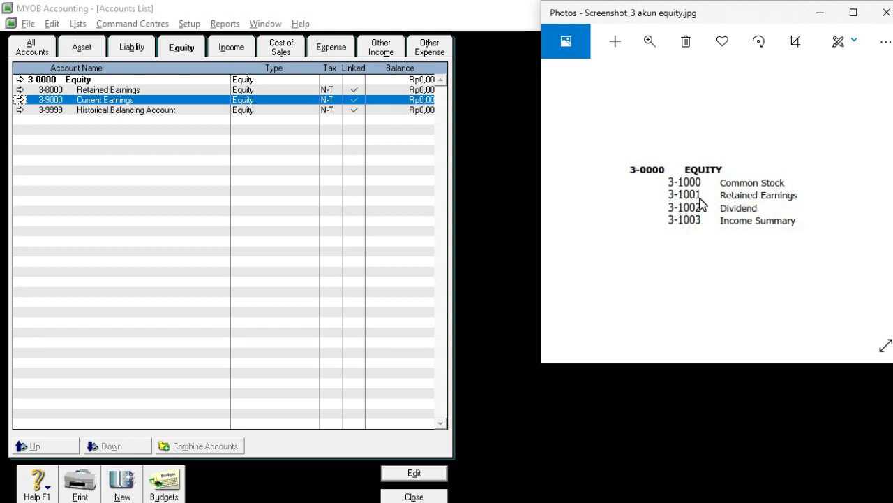
left_click(54, 95)
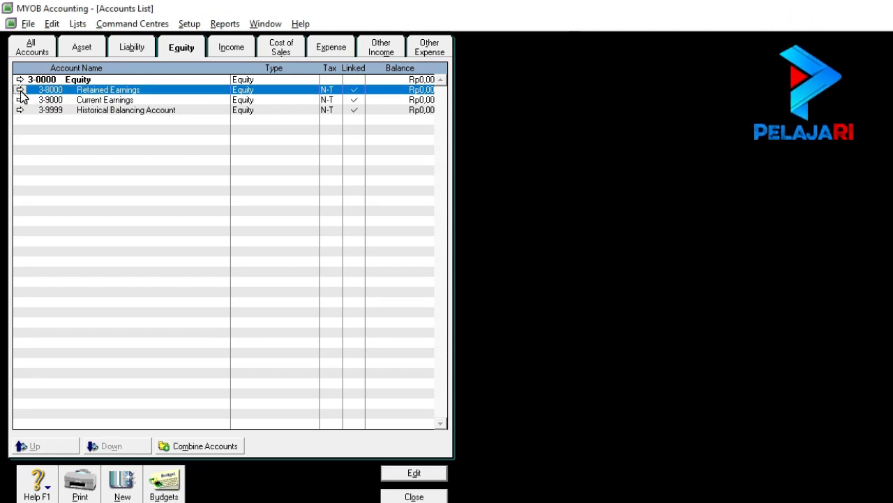
double_click(42, 90)
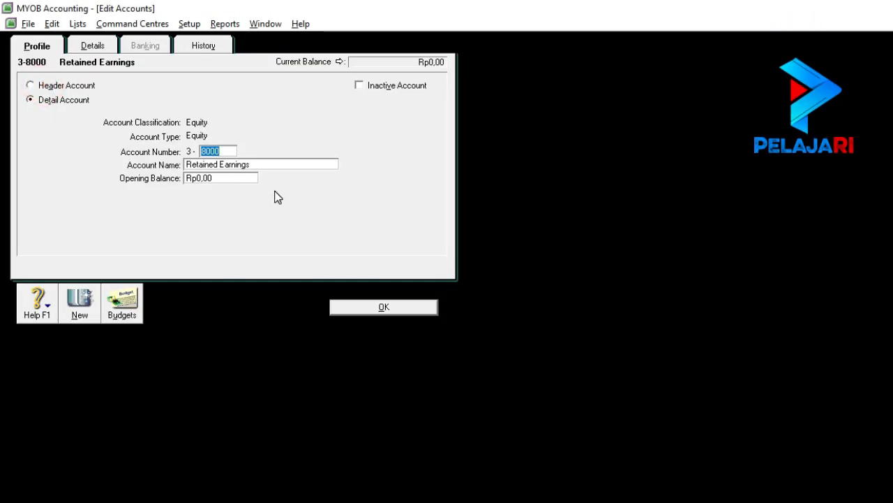
key("alt+Tab")
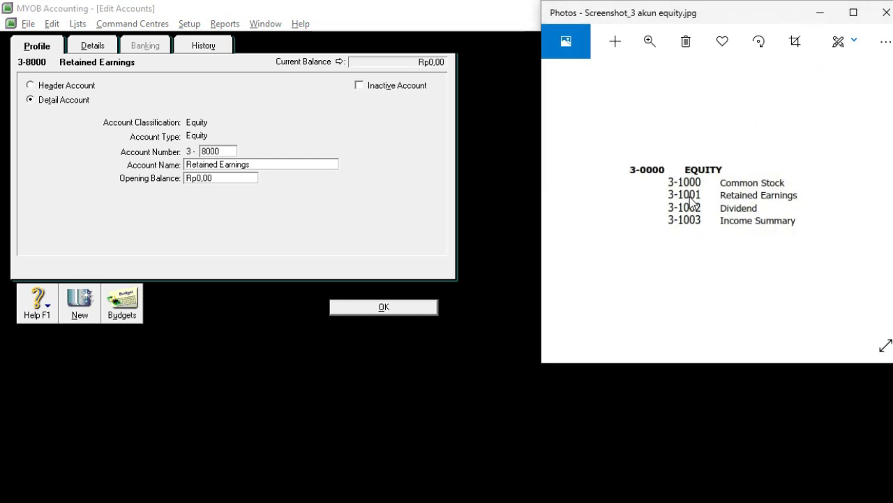
left_click(215, 151)
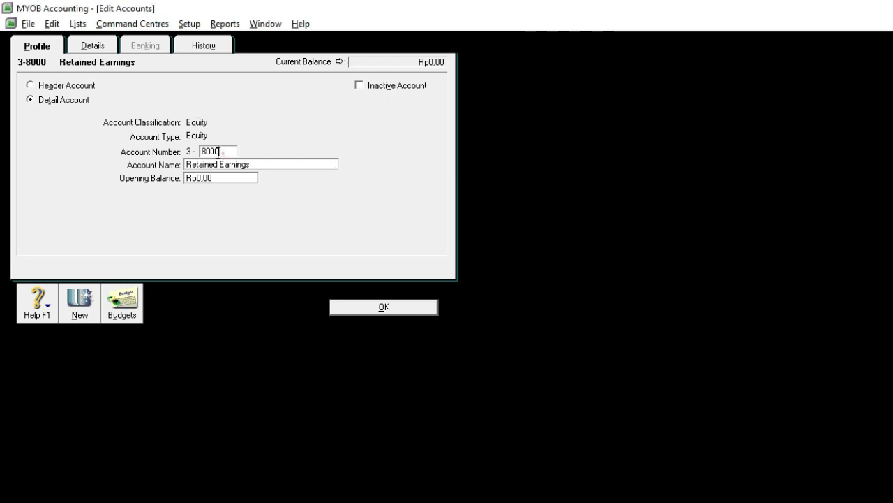
double_click(215, 151)
type("1001")
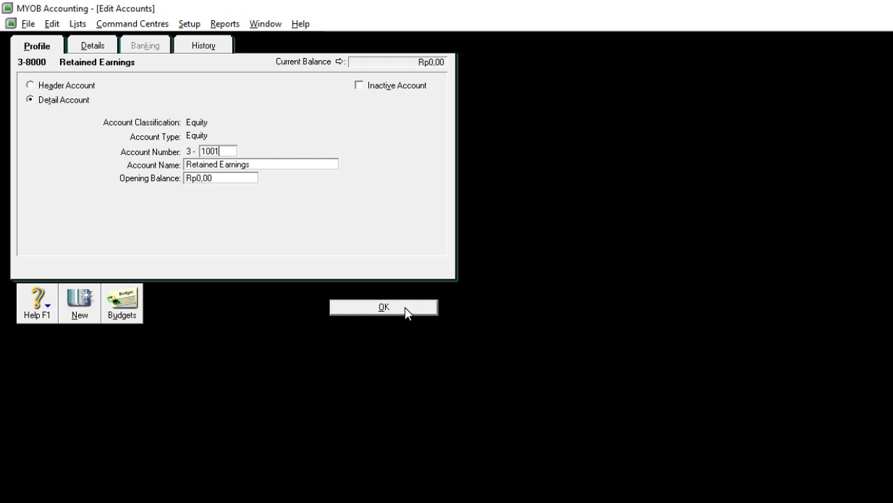
left_click(405, 310)
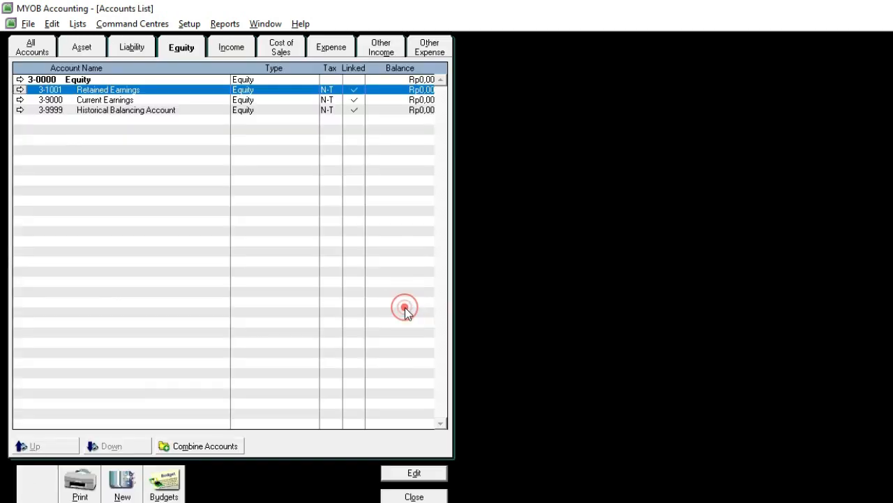
- Renumber the Current Earnings equity account as 3-1003, the reference image's code for Income Summary
key("alt+Tab")
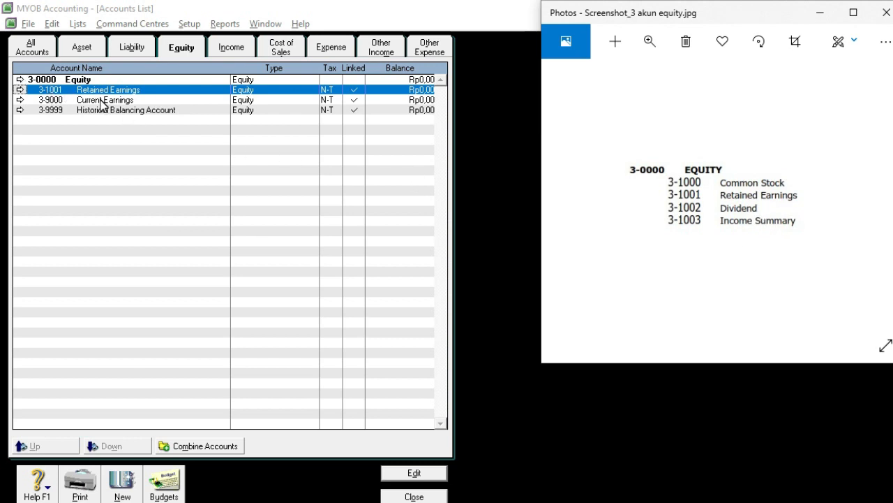
left_click(380, 100)
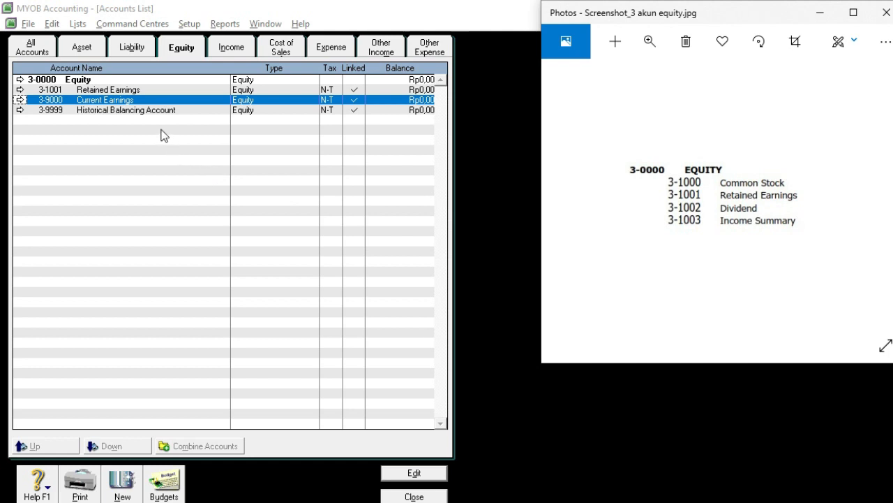
double_click(95, 106)
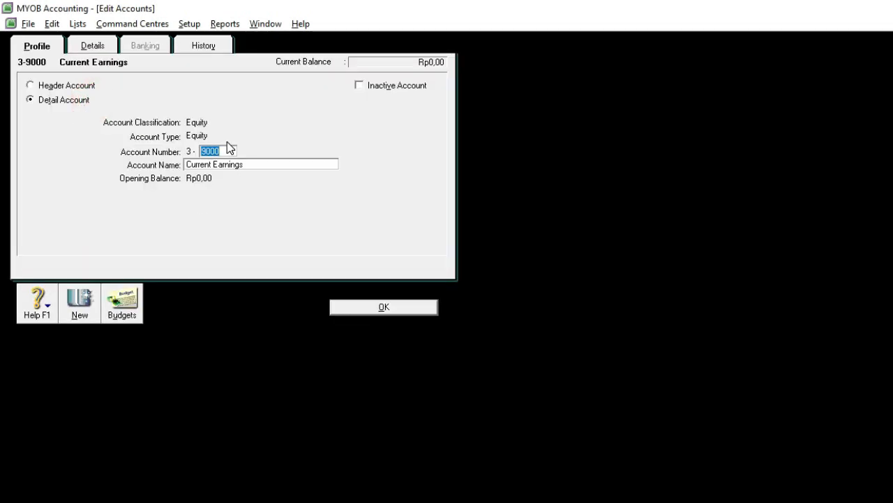
type("1003")
left_click(392, 311)
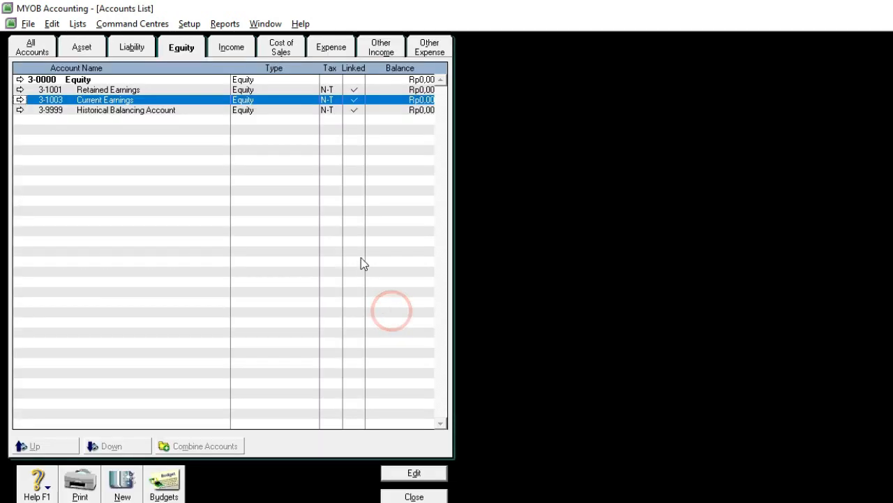
- Open the Accounts & Banking linked accounts and switch to the PDF chart of accounts to check the equity accounts
key("alt+Tab")
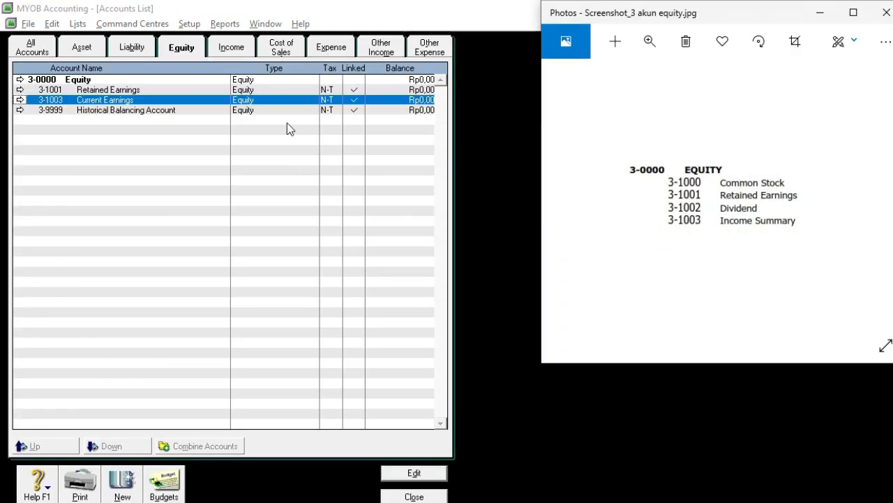
left_click(189, 24)
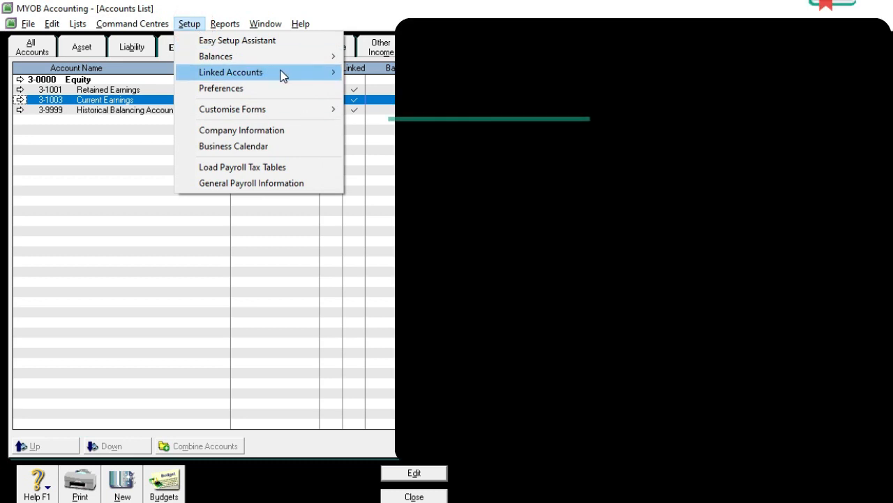
mouse_move(283, 76)
left_click(351, 73)
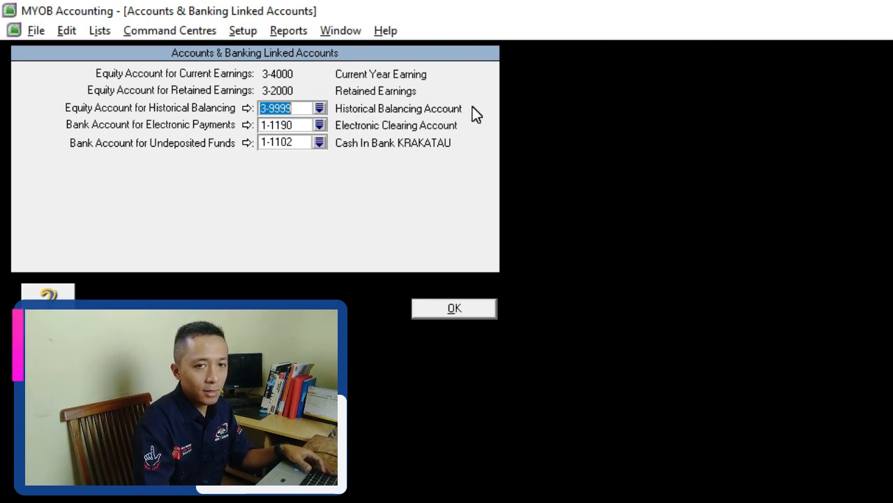
key("alt+Tab")
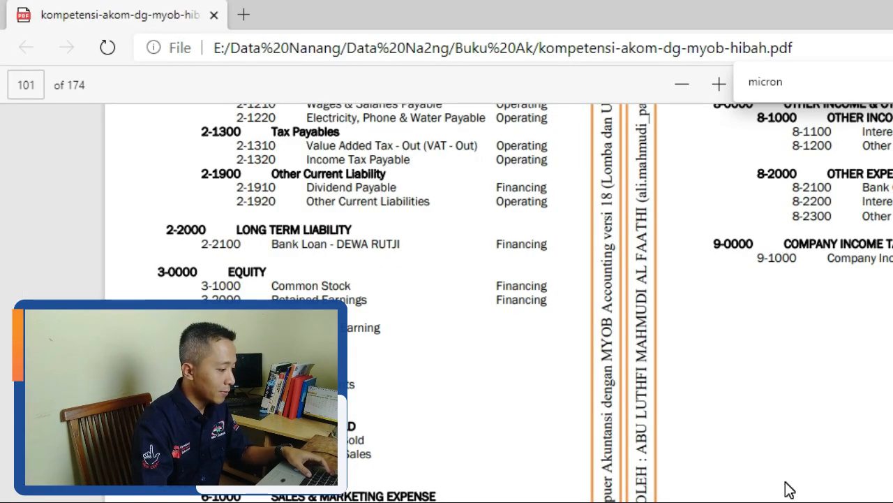
- Check the equity accounts in the PDF chart of accounts and return to MYOB's Accounts & Banking linked accounts
scroll(790, 488, "up", 2)
scroll(789, 489, "up", 2)
scroll(789, 489, "down", 4)
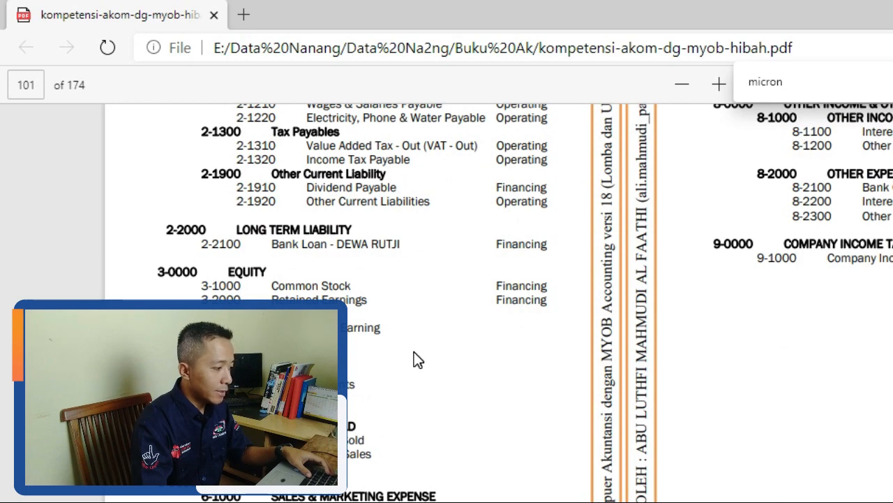
scroll(416, 358, "up", 3)
key("alt+Tab")
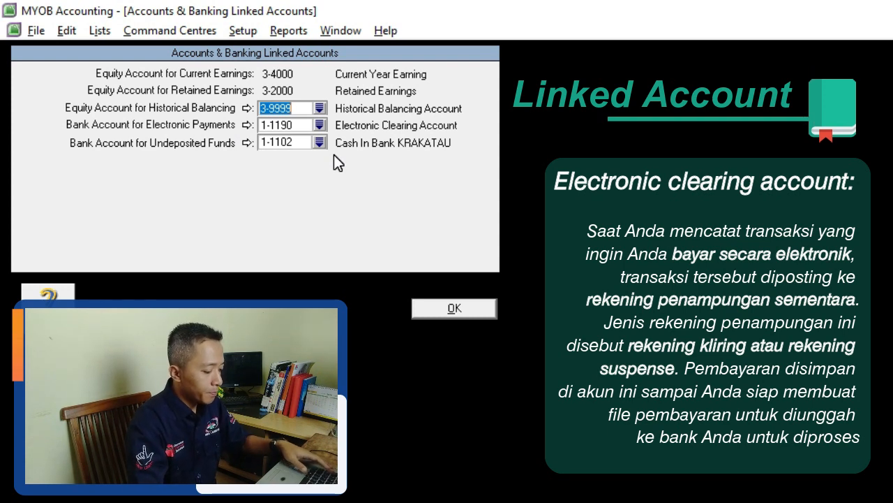
- Read the PDF pages around the "linked" search match on page 38, including the tax code section, and return to MYOB
key("alt+Tab")
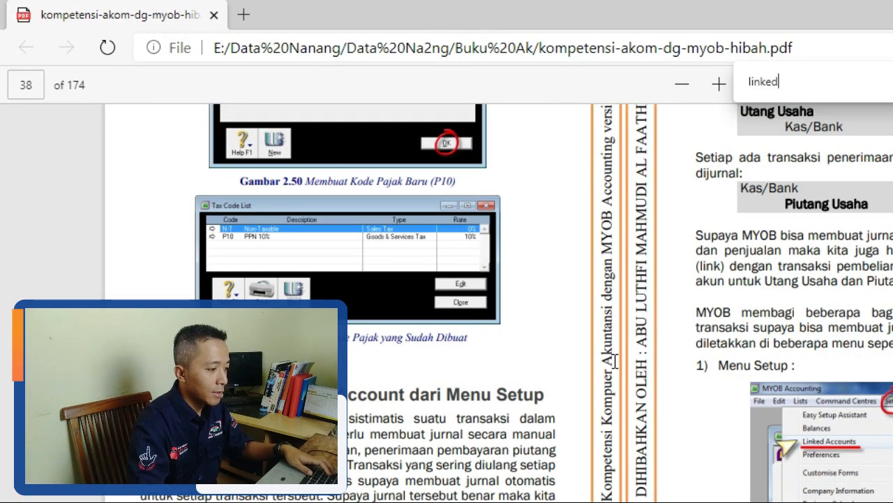
scroll(614, 361, "up", 4)
scroll(614, 360, "down", 1)
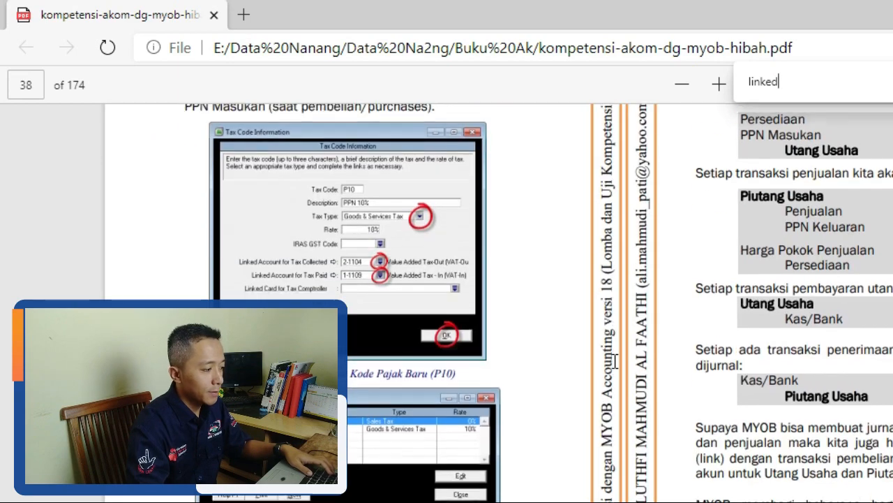
scroll(614, 361, "up", 8)
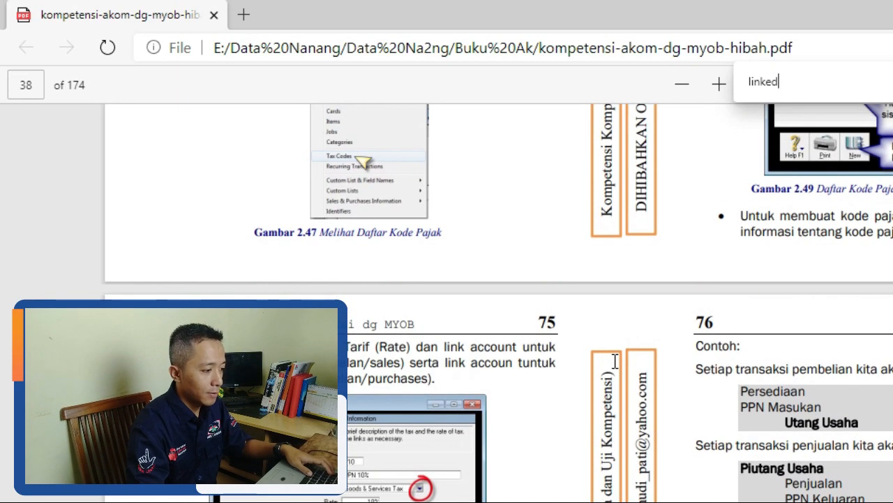
key("alt+Tab")
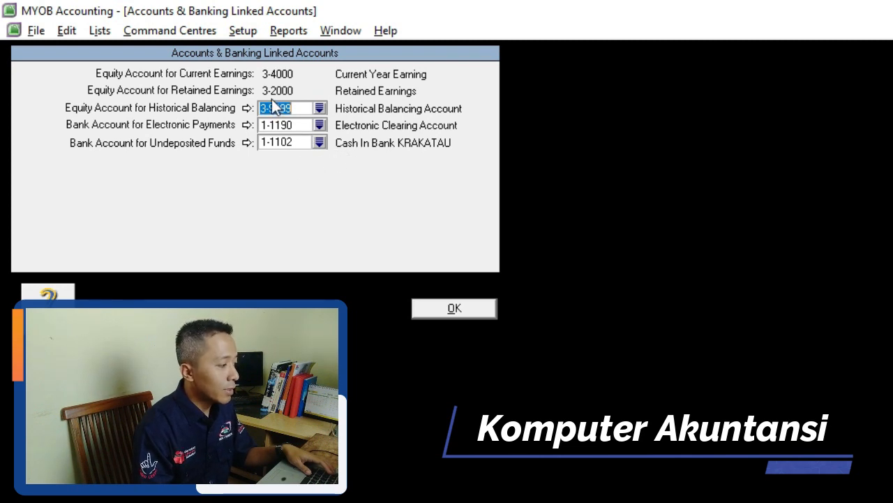
- Confirm the Accounts & Banking linked accounts and open the Sales linked accounts setup
left_click(185, 132)
left_click(442, 393)
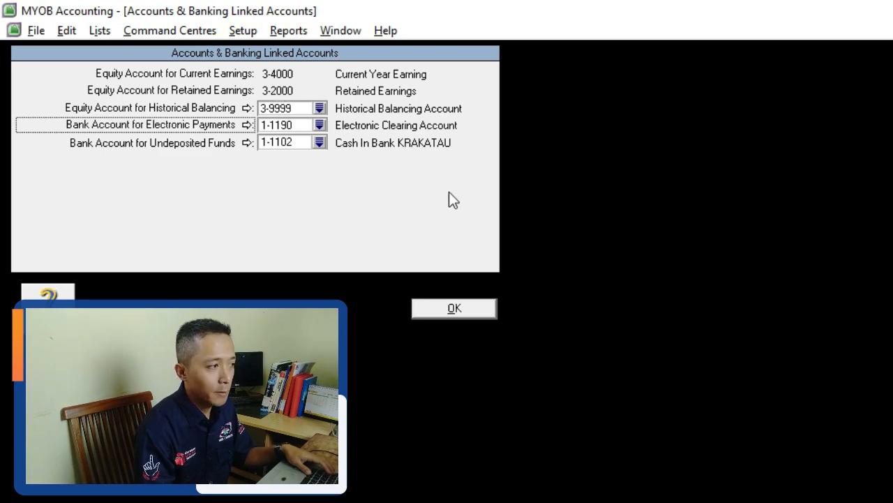
left_click(463, 308)
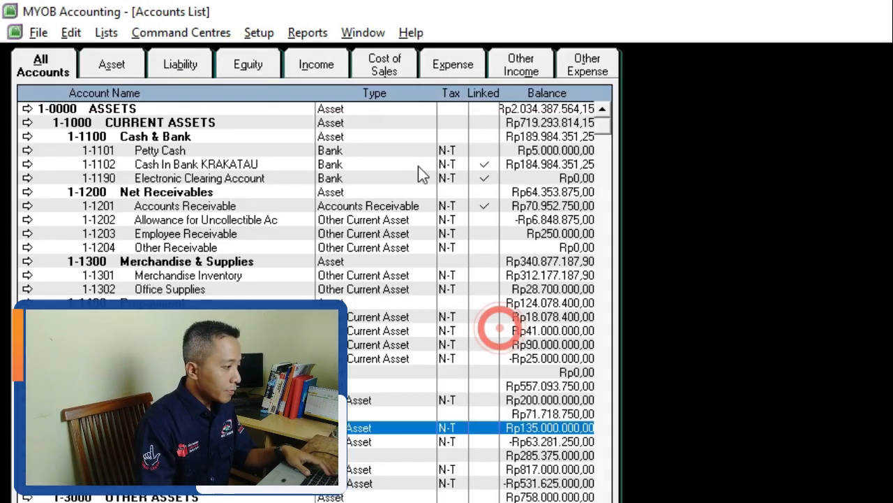
left_click(243, 30)
mouse_move(460, 100)
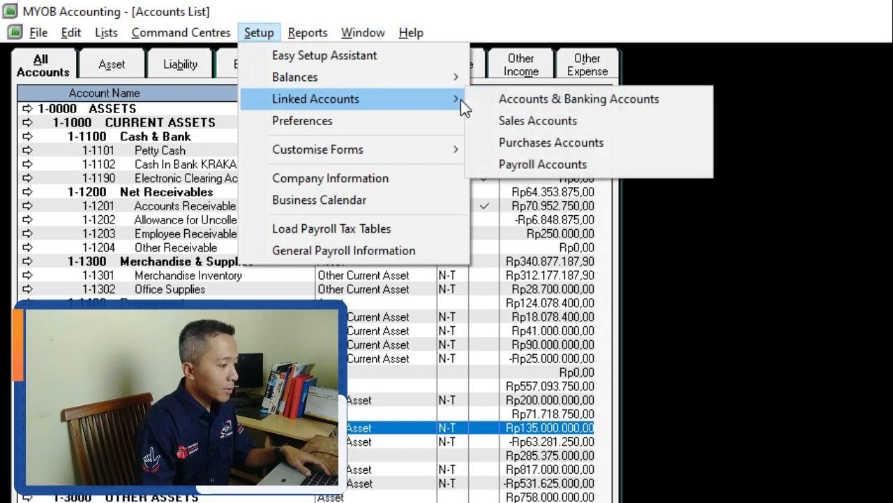
left_click(545, 121)
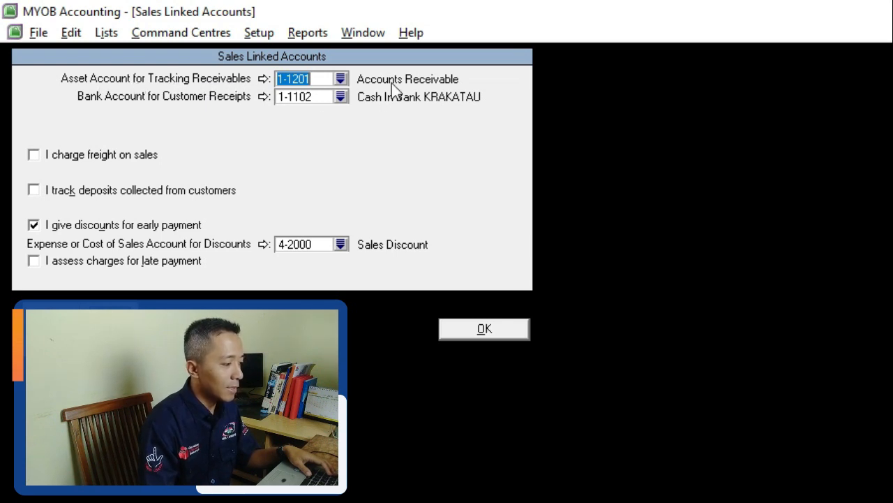
- Link the asset account for tracking receivables to 1-1201 Accounts Receivable
left_click(341, 82)
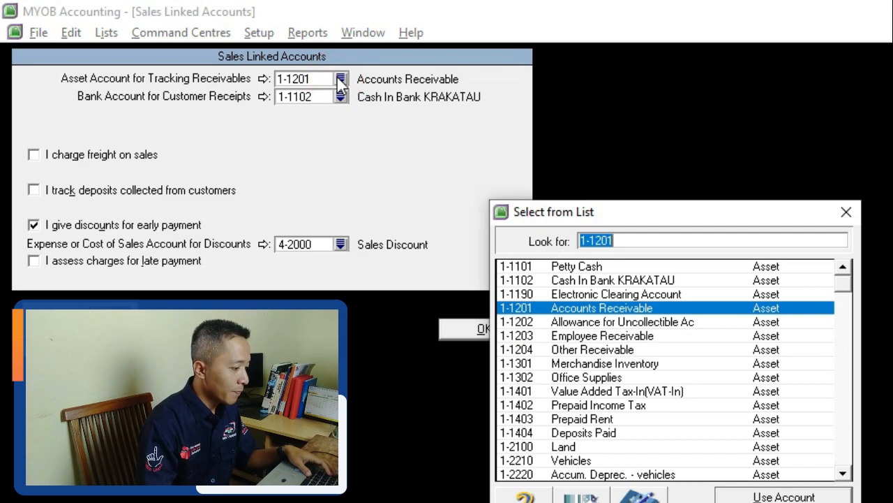
scroll(617, 300, "down", 2)
scroll(610, 304, "up", 2)
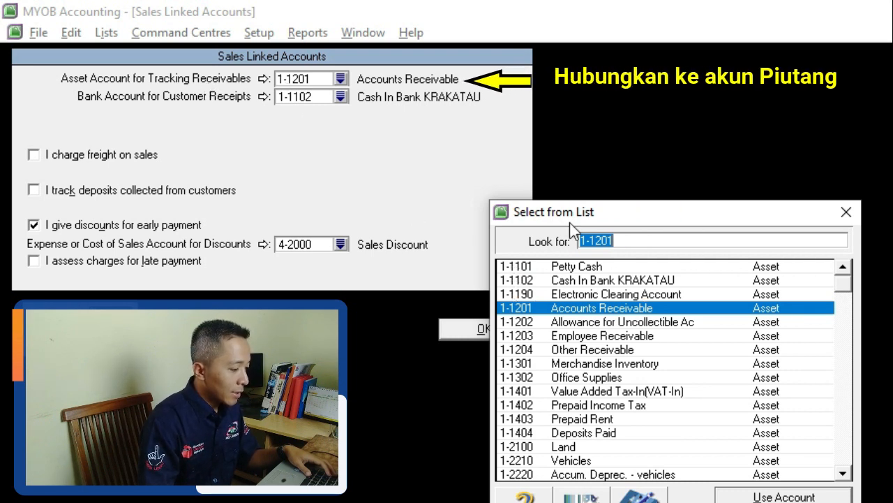
left_click(602, 311)
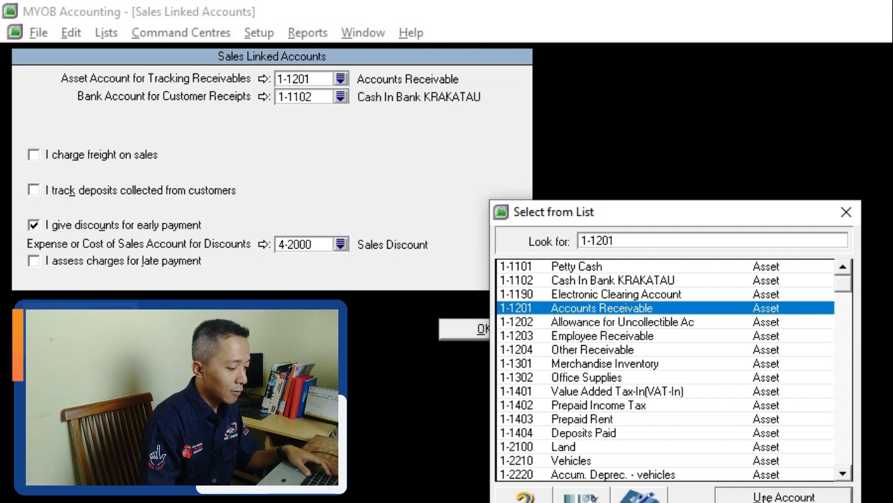
double_click(598, 309)
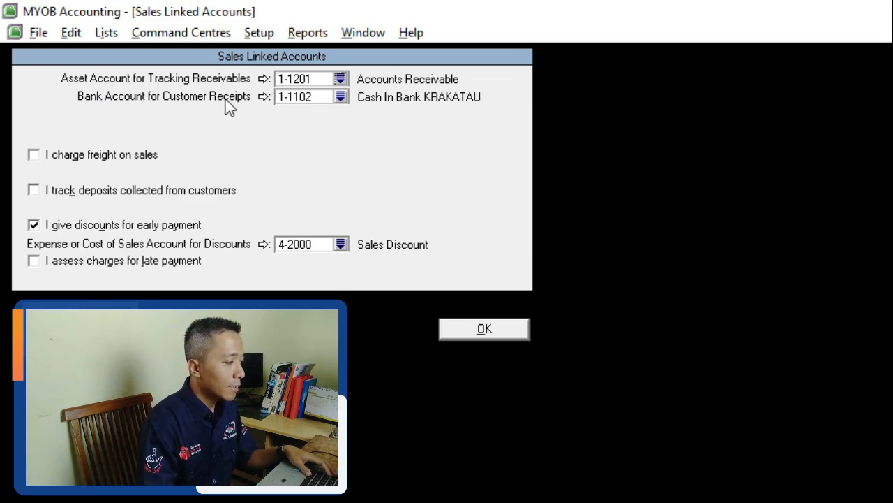
- Link the bank account for customer receipts to 1-1102 Cash In Bank KRAKATAU
left_click(340, 97)
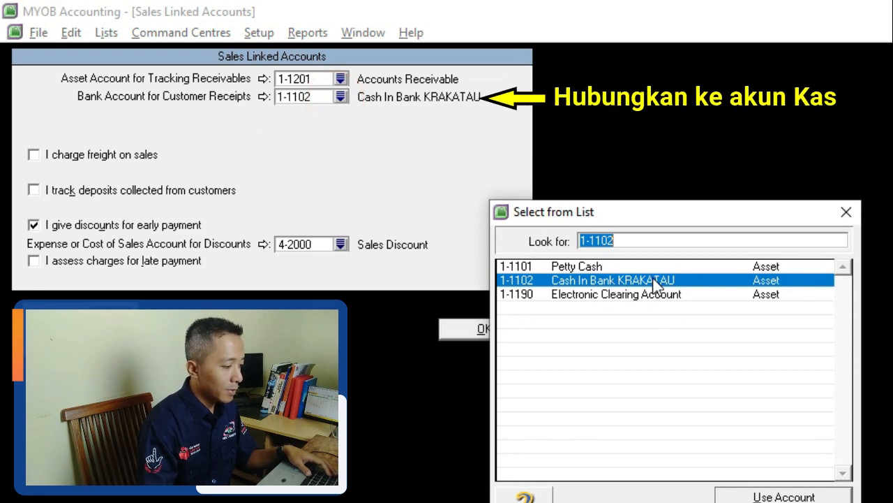
double_click(596, 279)
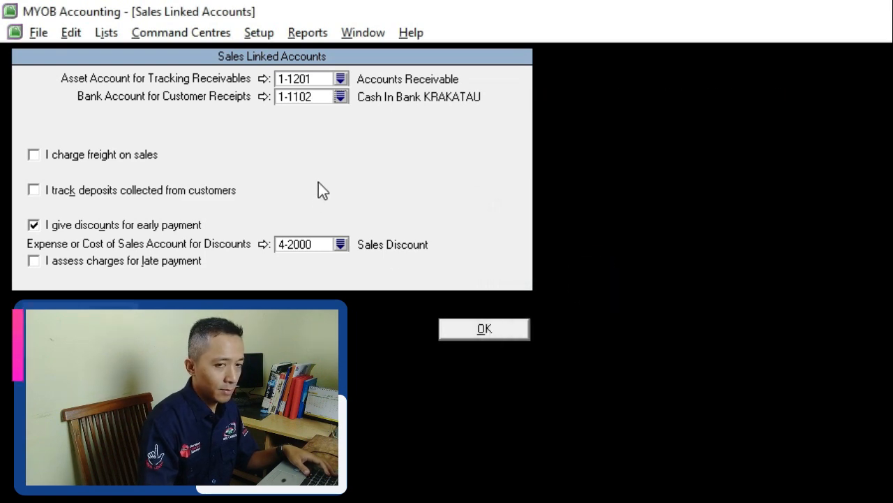
left_click(341, 98)
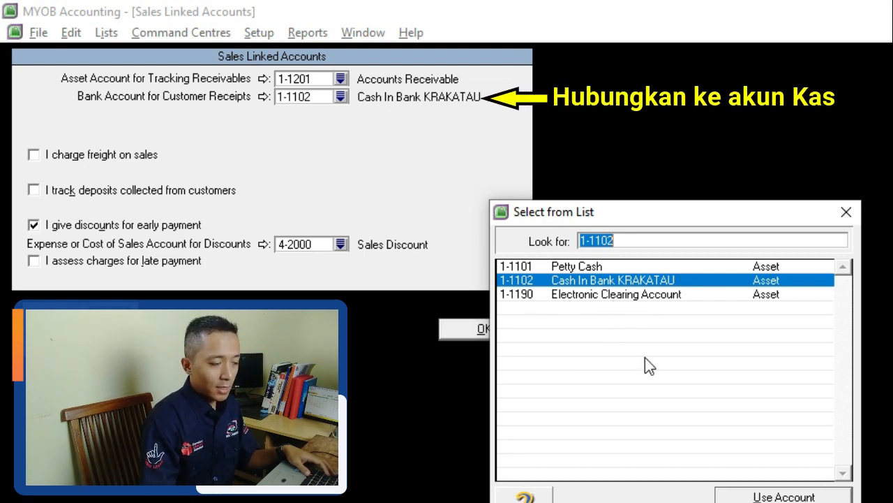
double_click(623, 283)
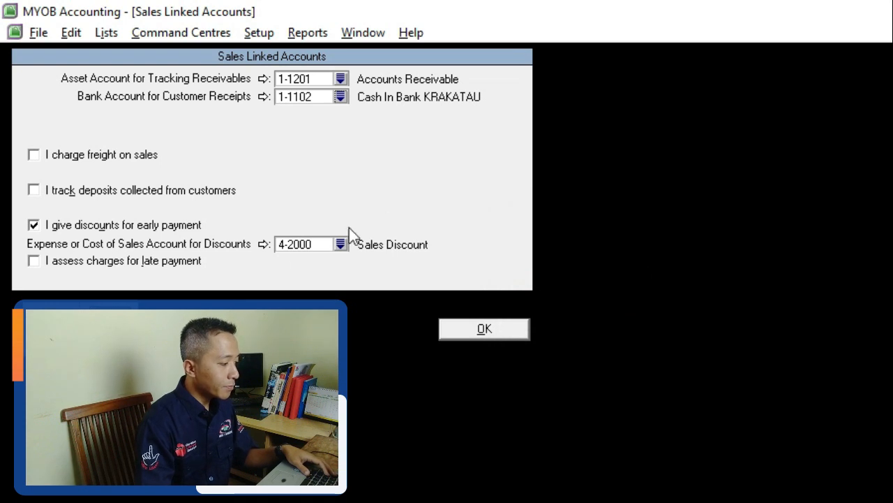
- Turn off early-payment discounts and try the freight-on-sales option, viewing its selectable income accounts before disabling it
left_click(32, 227)
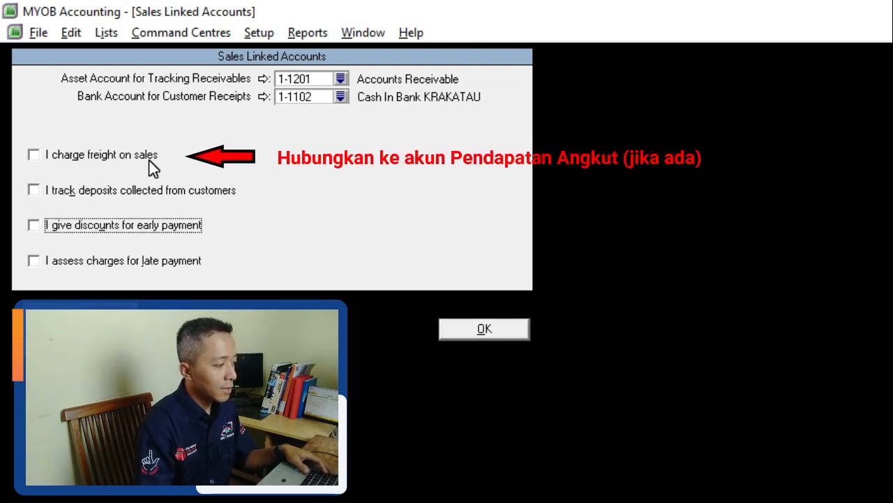
left_click(33, 155)
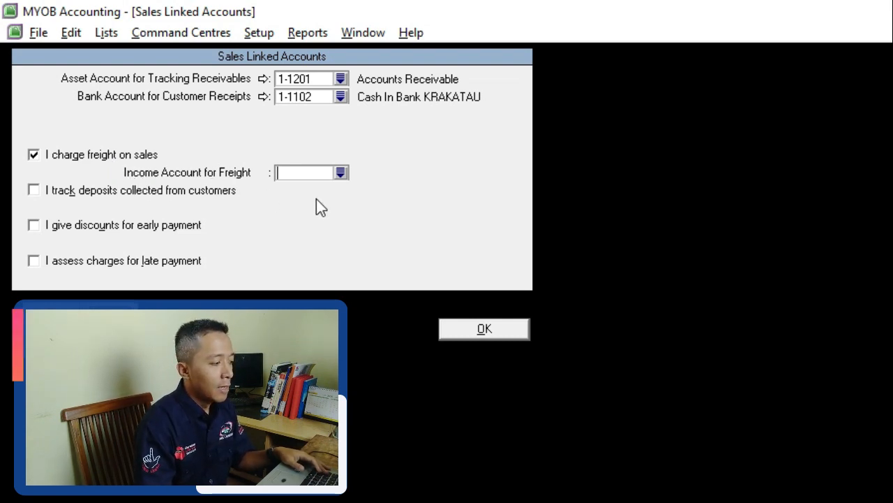
left_click(340, 174)
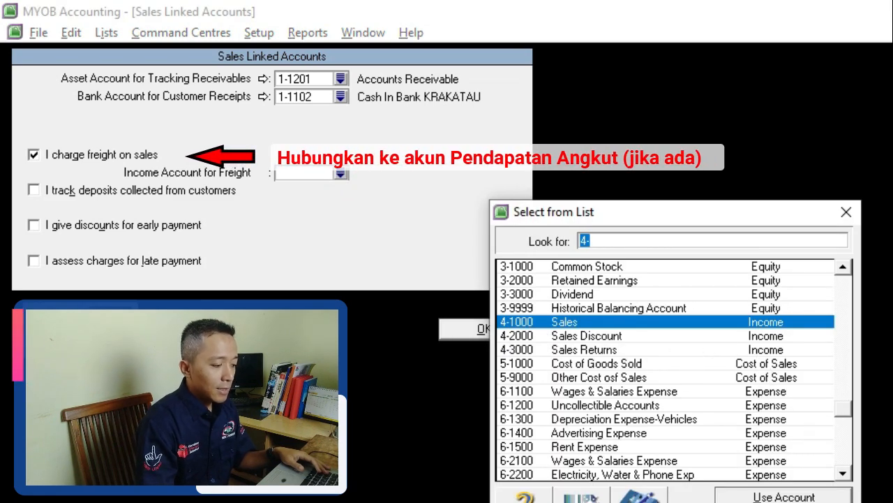
key("Escape")
left_click(38, 154)
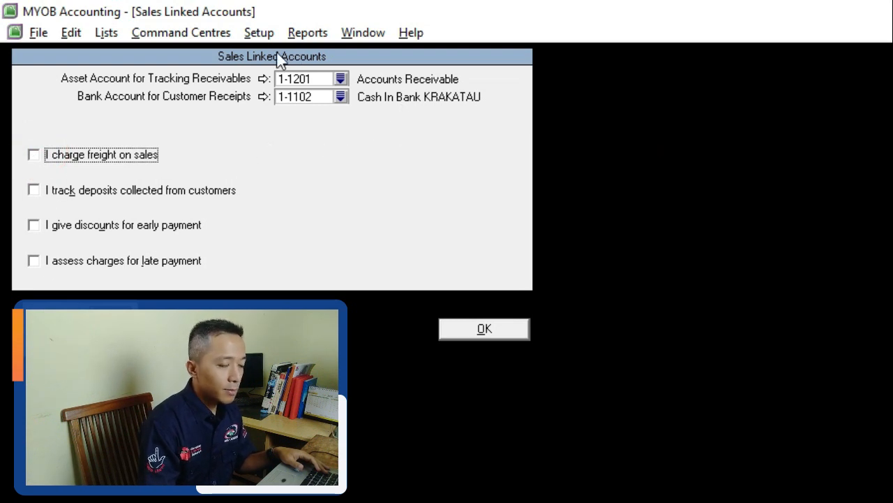
- Try the customer deposit tracking and early-payment discount options, view the accounts selectable for discounts, and turn both options off
left_click(34, 188)
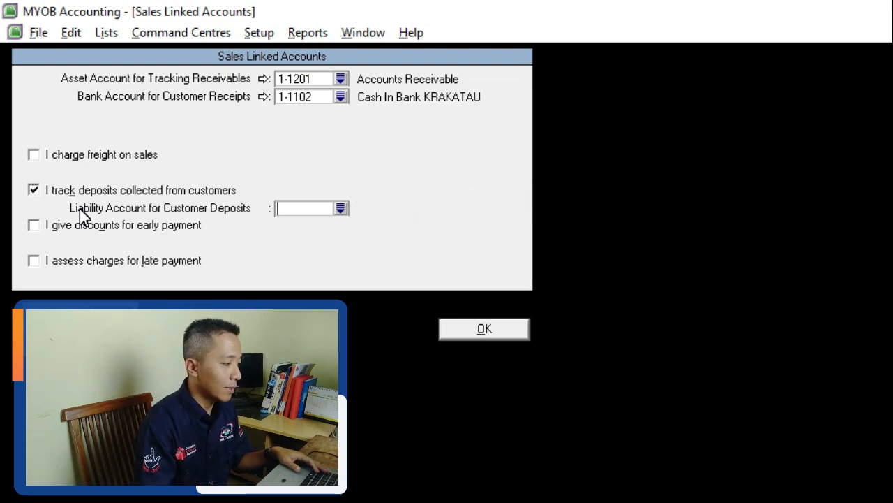
left_click(40, 190)
left_click(44, 226)
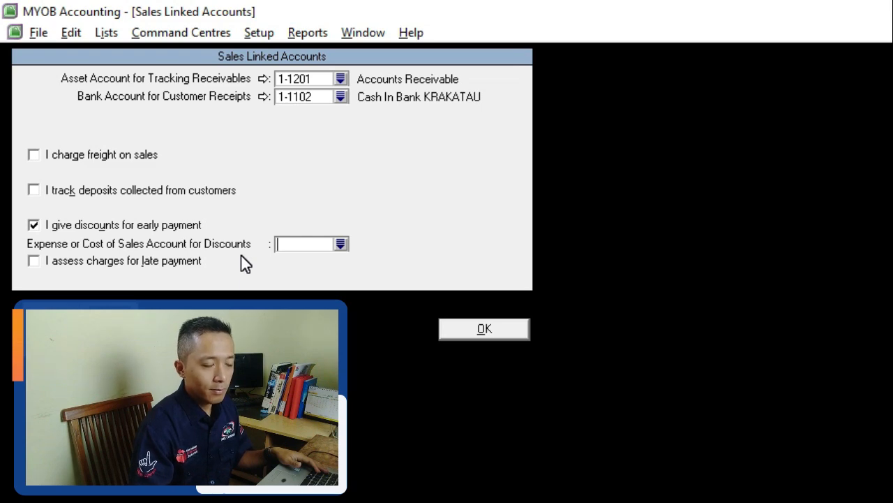
left_click(341, 243)
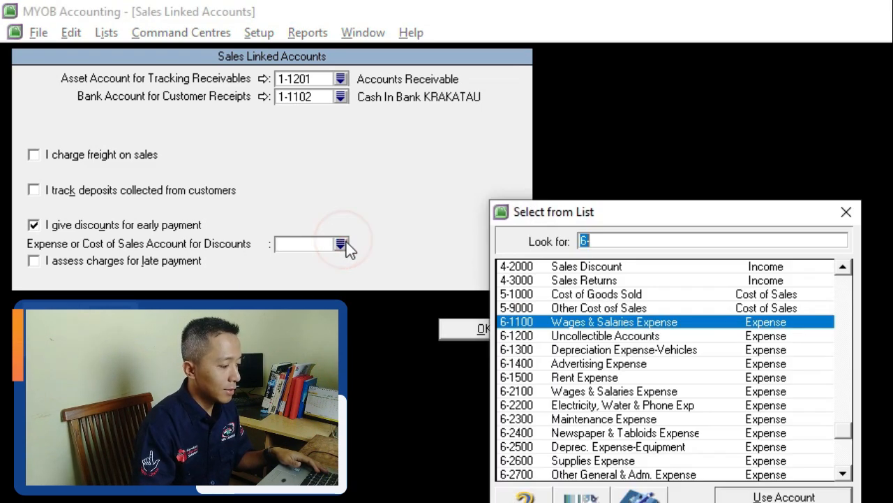
left_click(247, 224)
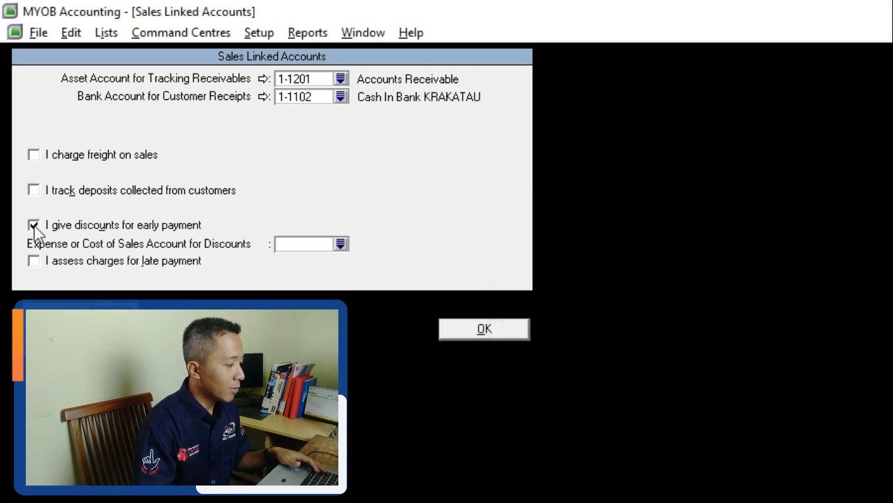
left_click(32, 226)
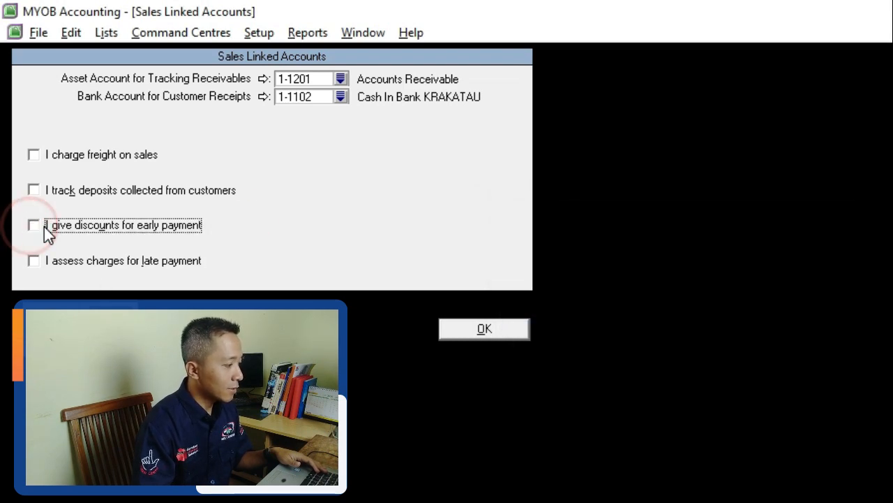
- Enable discounts for early payment and link the discounts account to 4-2000 Sales Discount
left_click(44, 226)
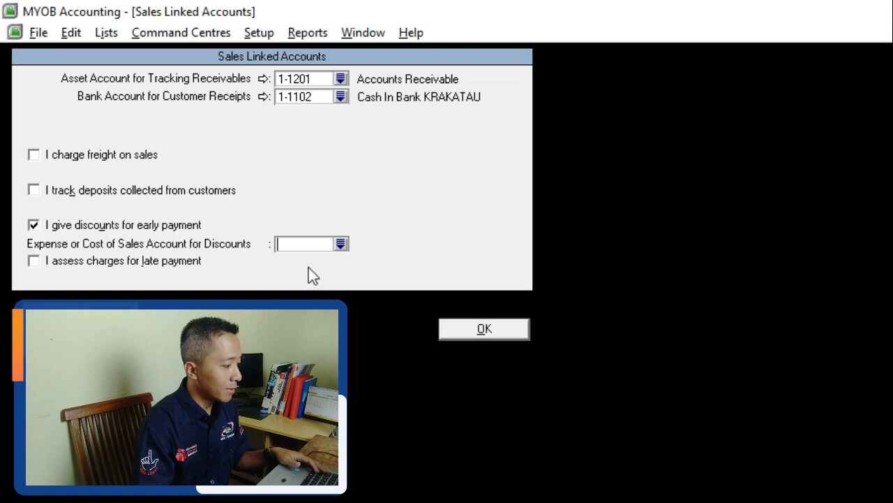
left_click(342, 245)
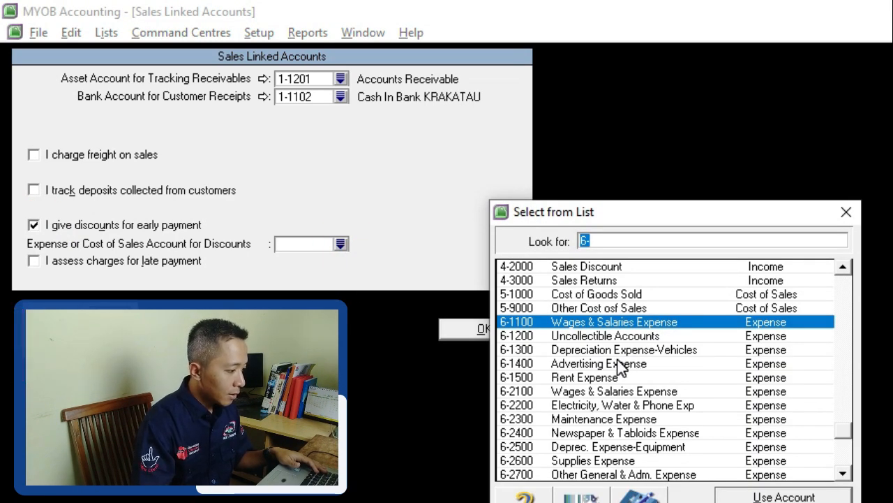
scroll(621, 364, "up", 1)
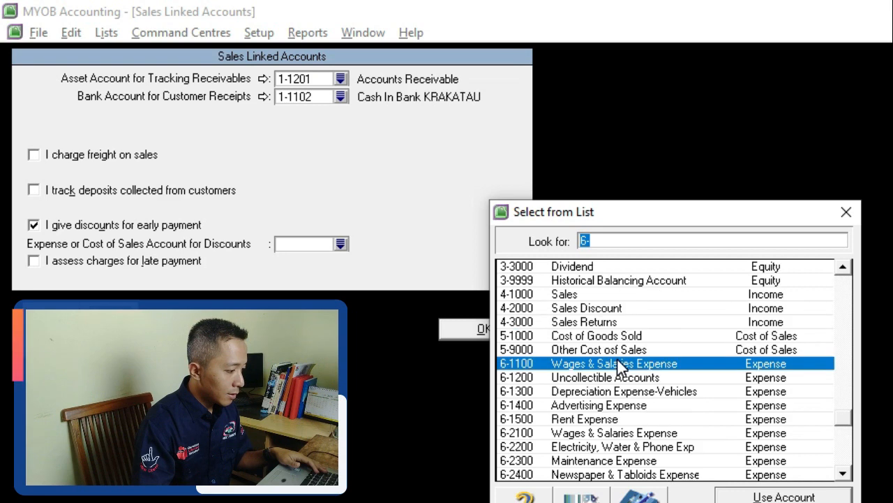
left_click(585, 309)
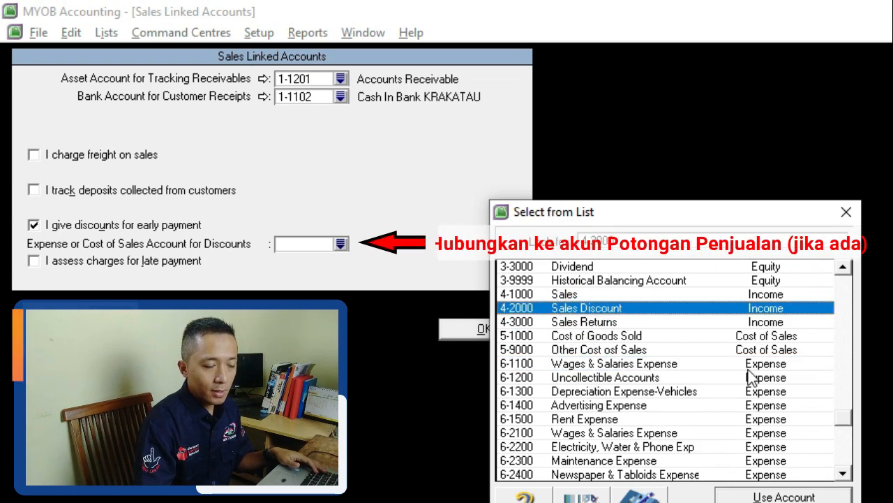
left_click(782, 495)
left_click(688, 434)
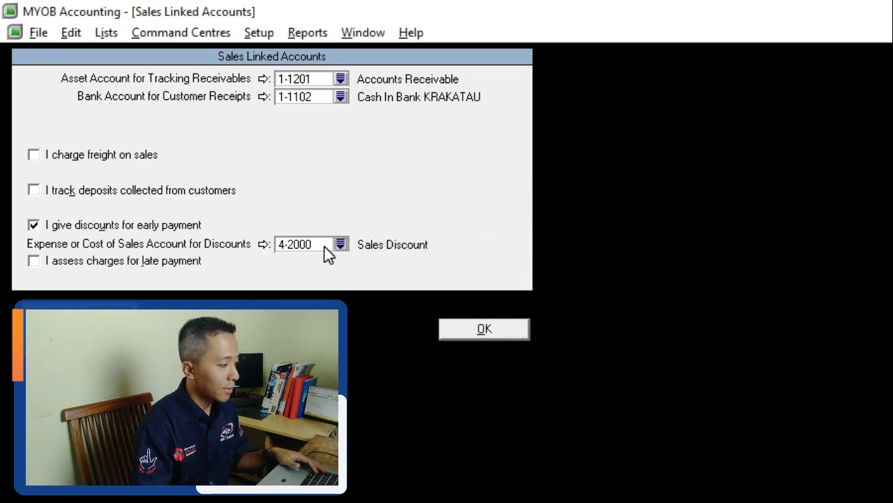
- Try the late-payment charges option, view the accounts selectable for late charges, and turn the option off
left_click(33, 260)
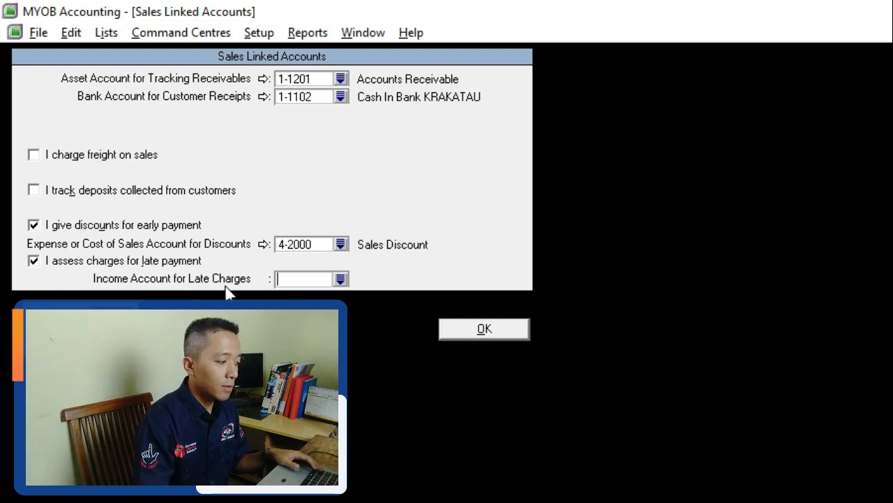
left_click(340, 278)
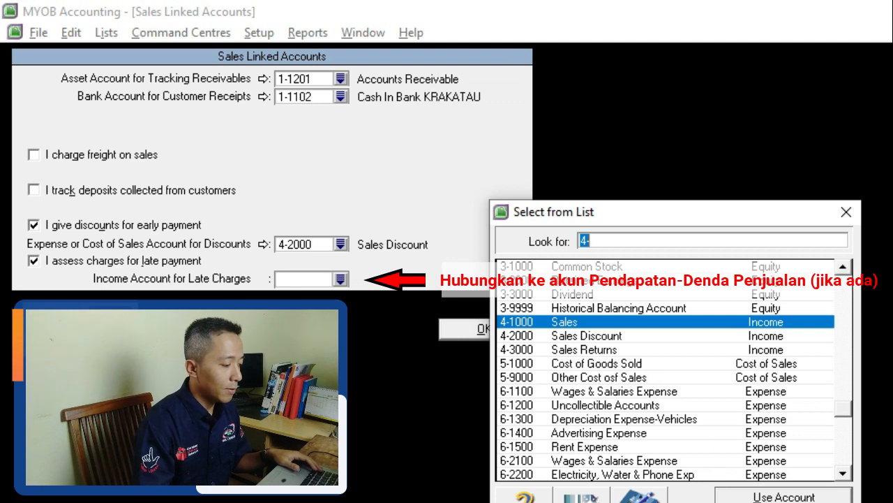
left_click(764, 502)
left_click(35, 262)
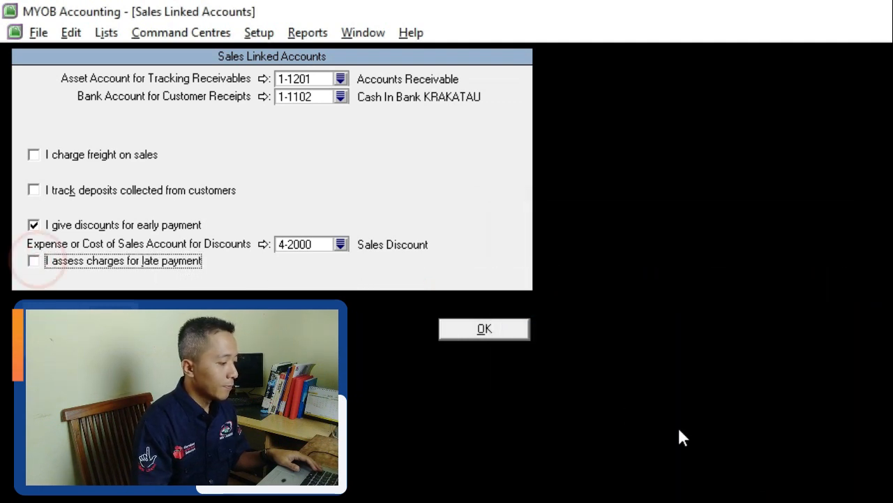
- Accept the sales linked accounts and open the purchases linked accounts
left_click(498, 334)
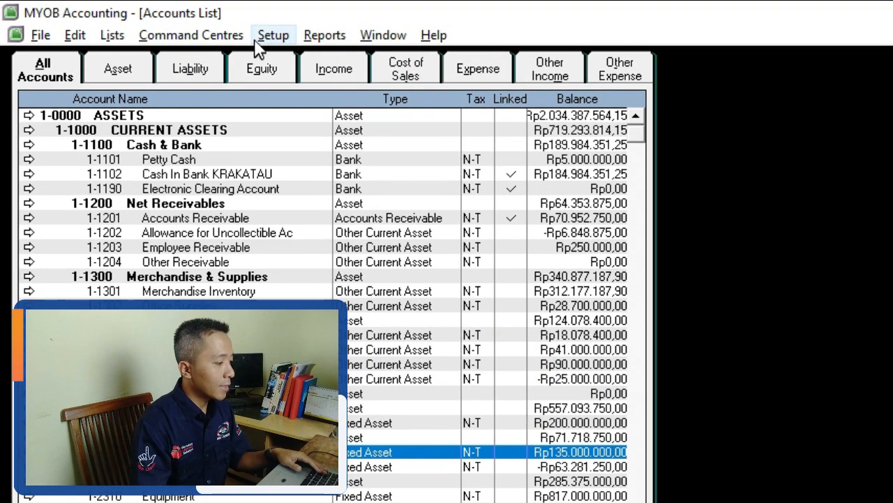
left_click(249, 33)
mouse_move(399, 105)
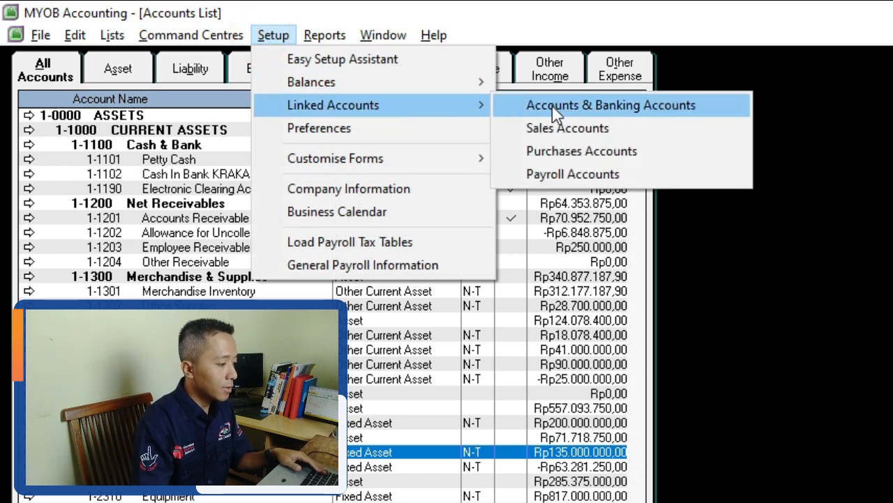
left_click(602, 151)
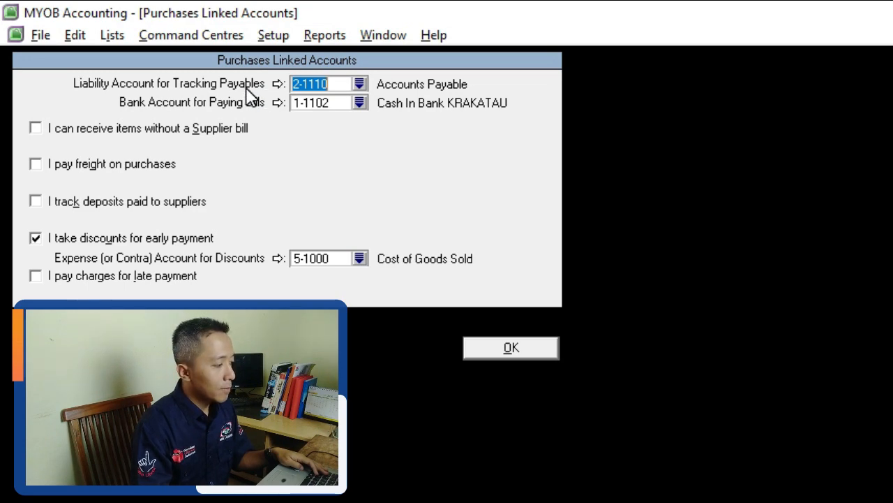
- Link payables tracking to 2-1110 Accounts Payable and the bill-paying bank account to 1-1102 Cash In Bank KRAKATAU
left_click(359, 83)
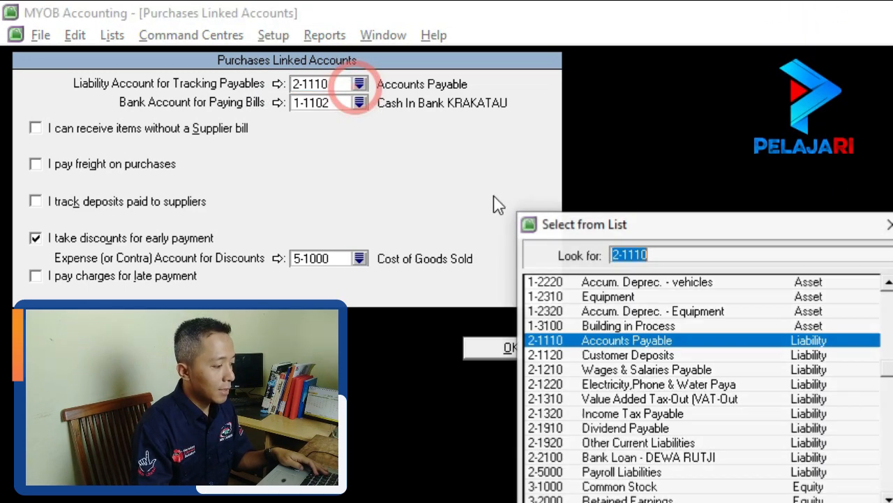
double_click(636, 342)
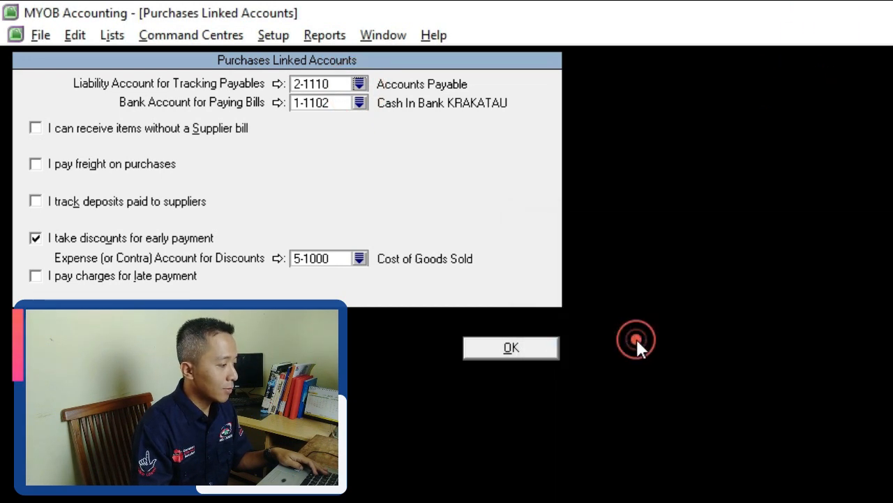
left_click(359, 104)
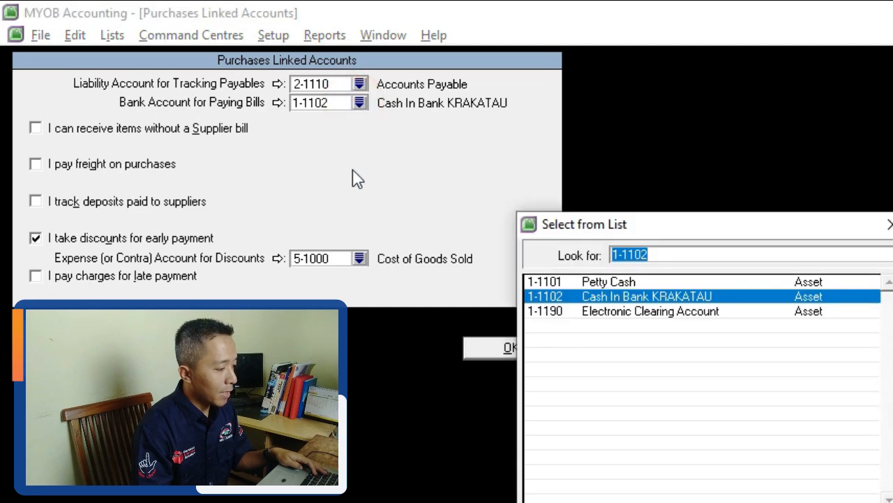
double_click(633, 297)
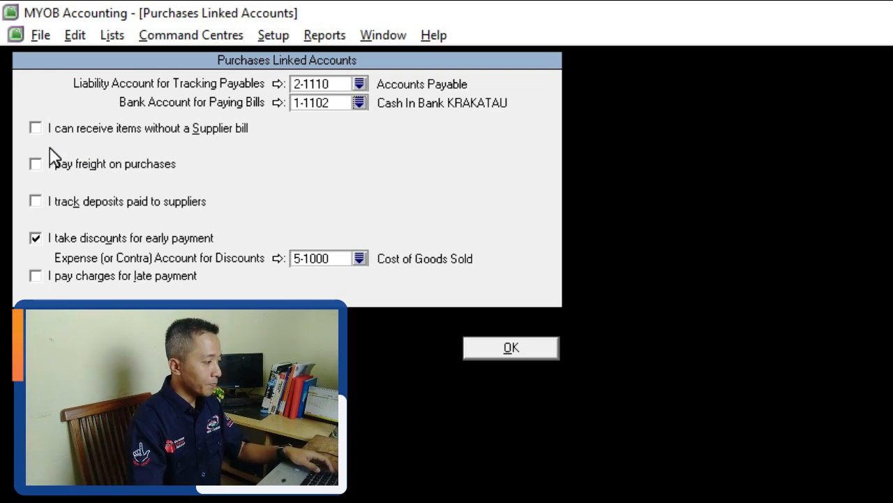
- Try the option to receive items without a supplier bill and turn it off again
left_click(36, 128)
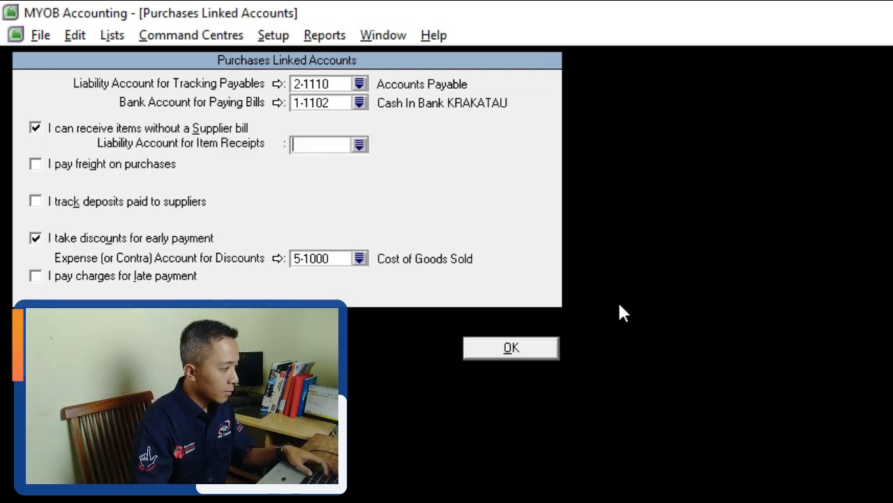
left_click(35, 128)
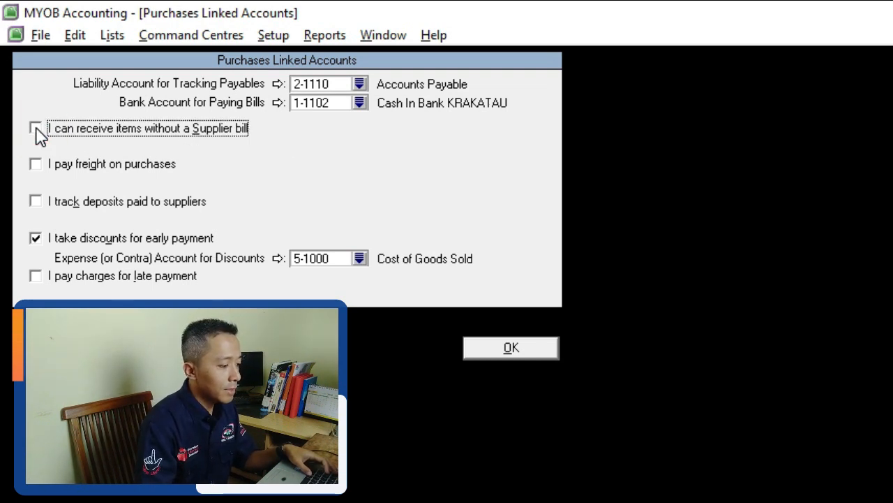
key("alt+Tab")
key("alt+Tab")
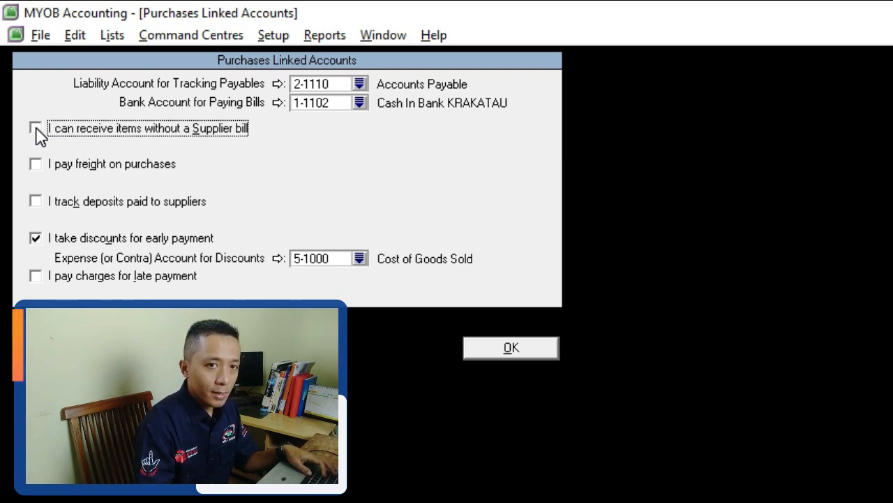
left_click(36, 128)
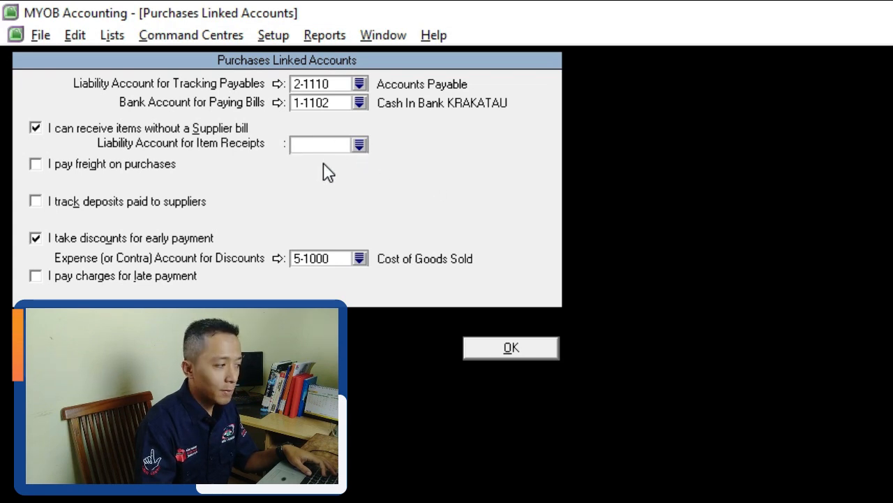
left_click(37, 129)
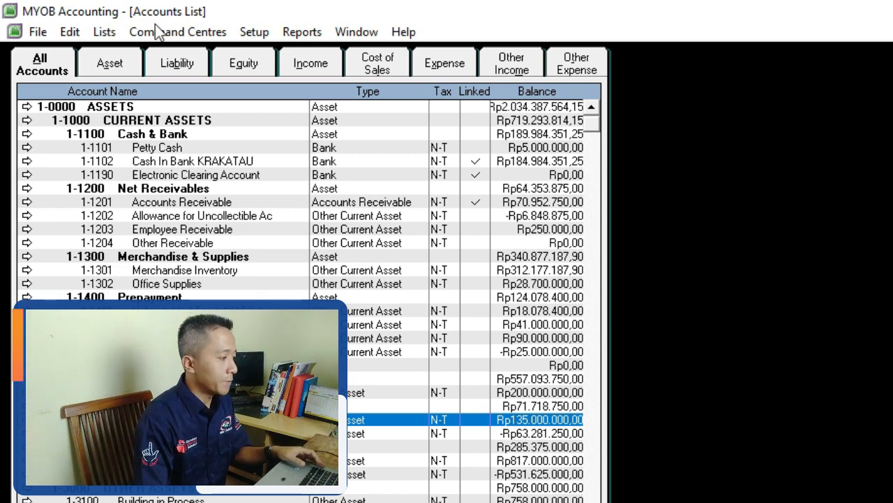
- Open the list of tax codes and look over the N-T and VAT entries
left_click(102, 32)
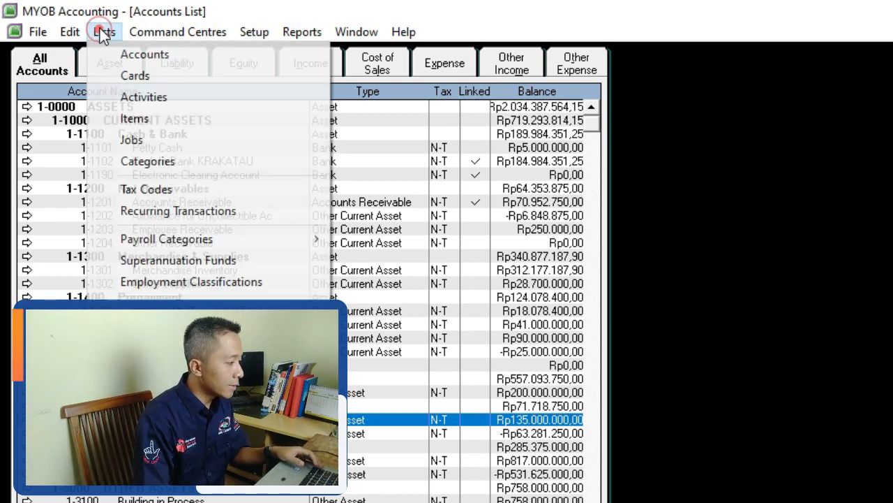
left_click(494, 228)
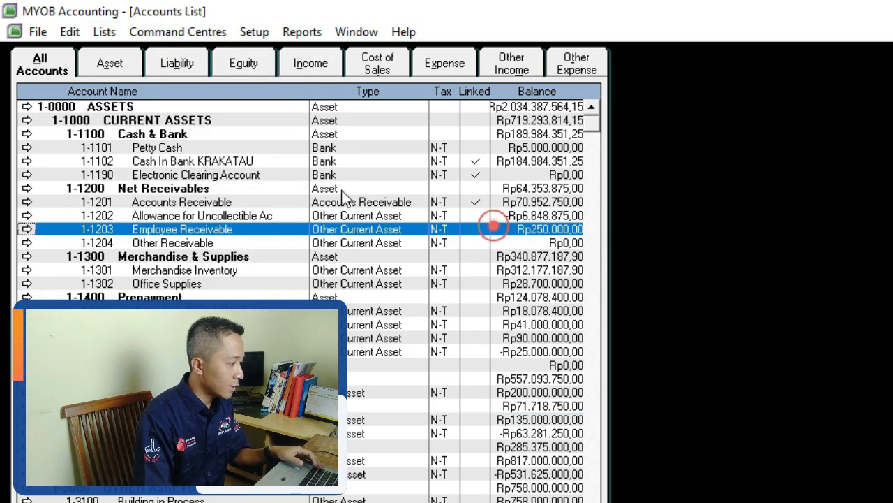
left_click(102, 33)
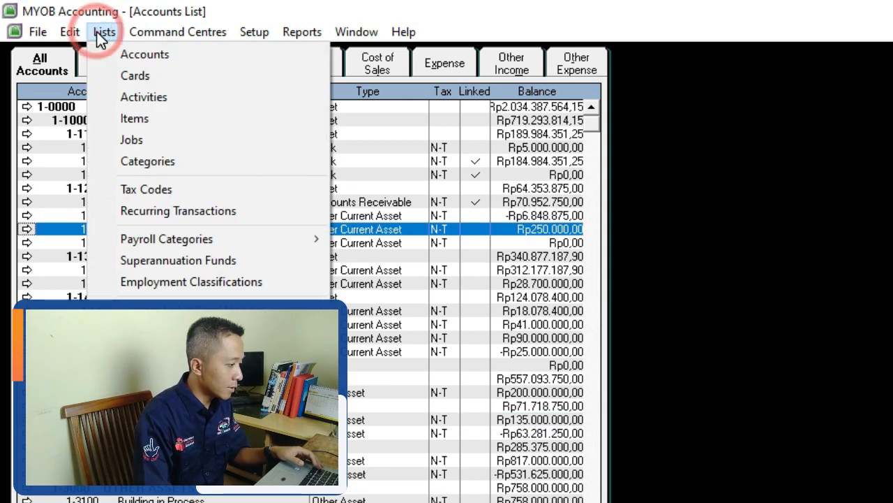
left_click(162, 191)
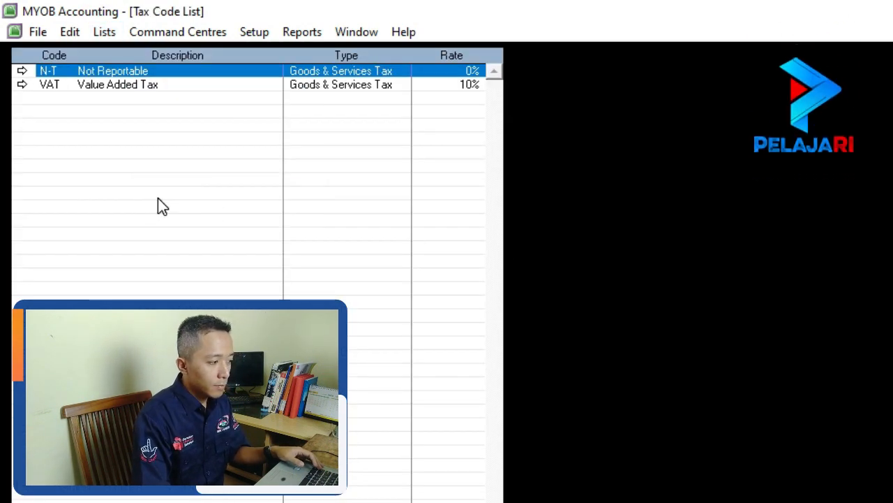
left_click(158, 198)
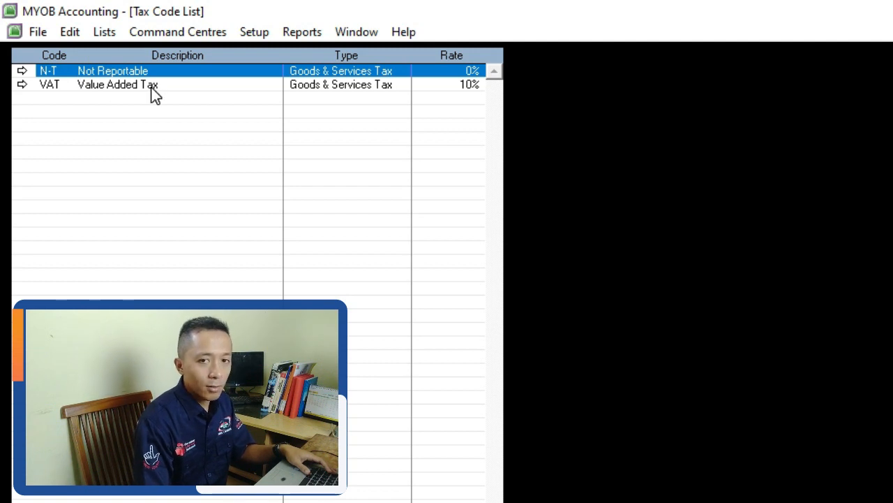
left_click(66, 91)
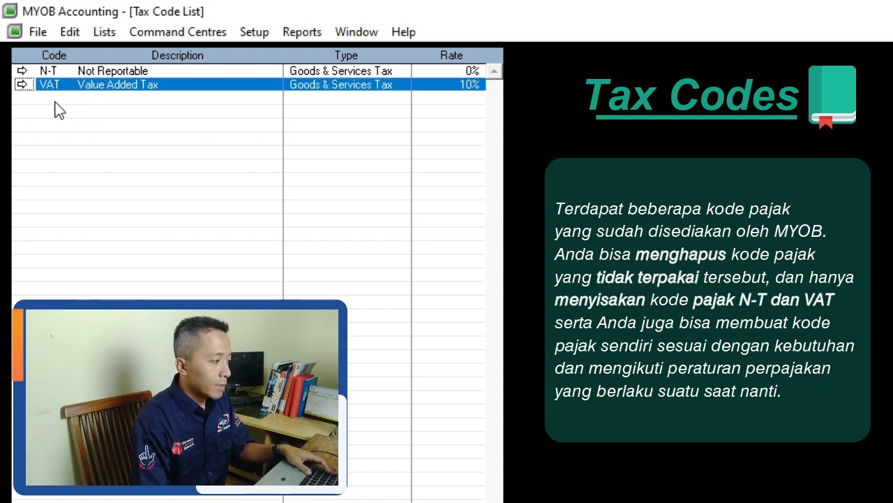
left_click(81, 73)
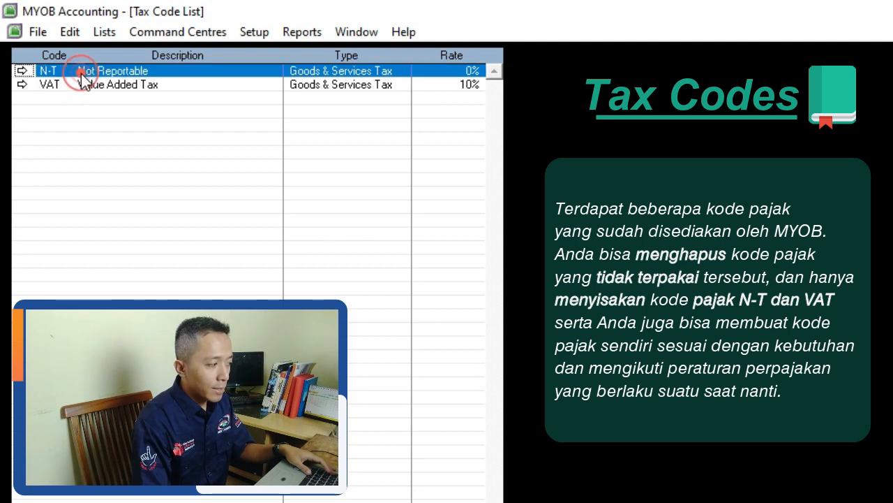
left_click(89, 85)
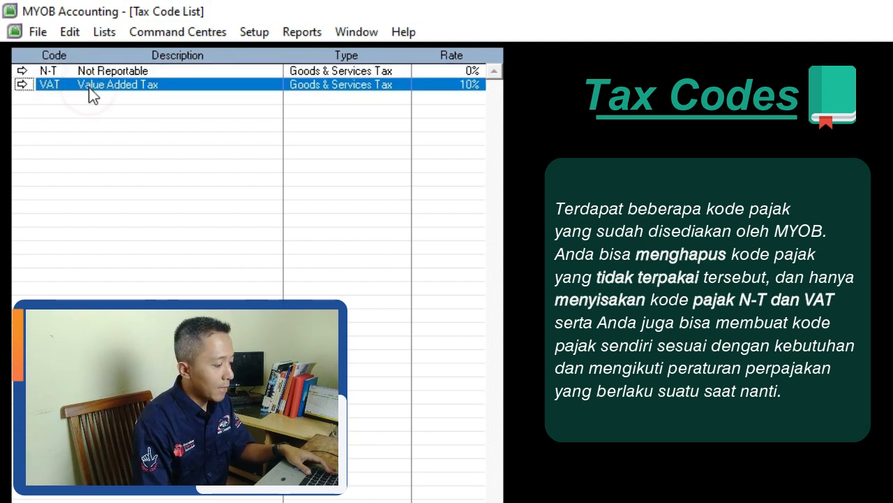
- Create a sample tax code RG with the description dfsf and a 0% rate
left_click(298, 494)
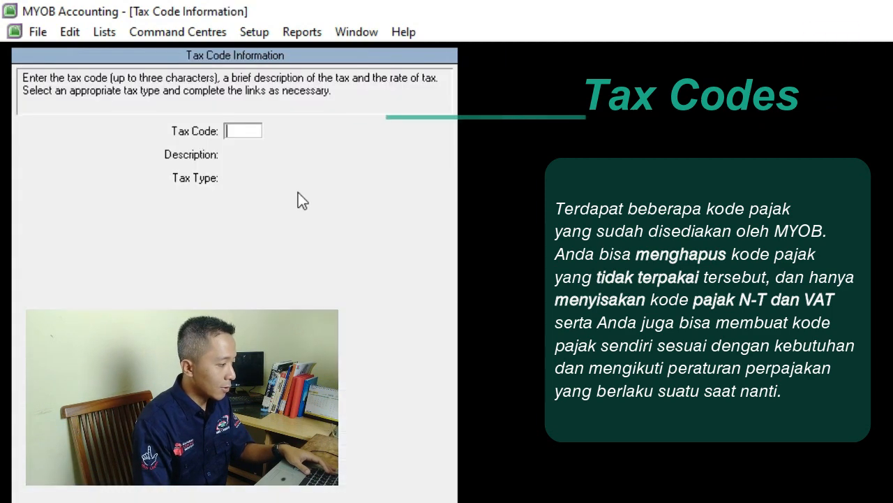
type("RG")
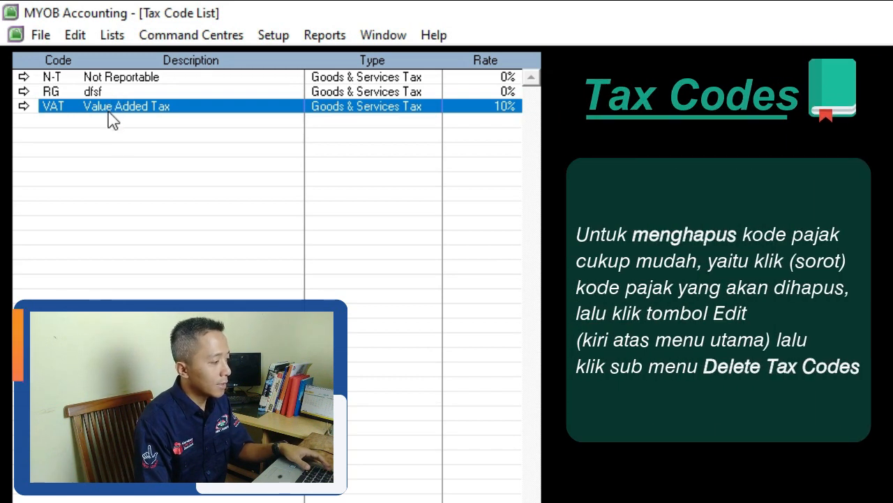
- View the commands available for the RG tax code in the list without running any of them
left_click(93, 93)
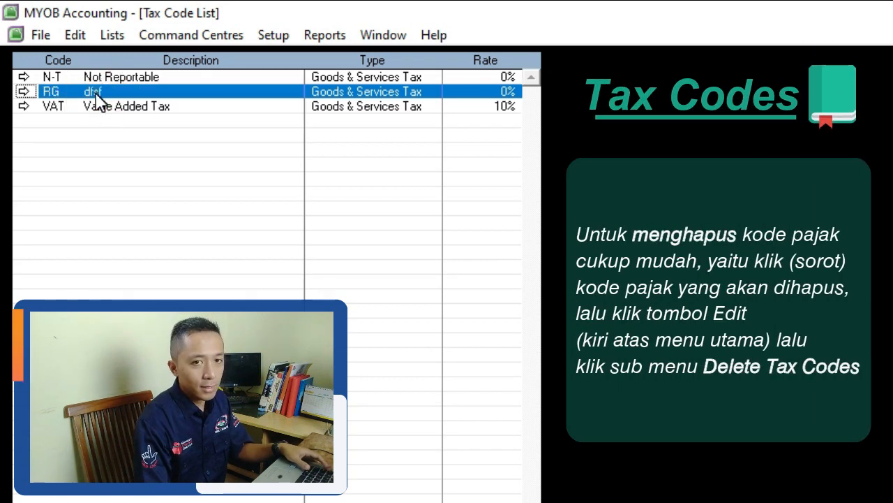
right_click(98, 99)
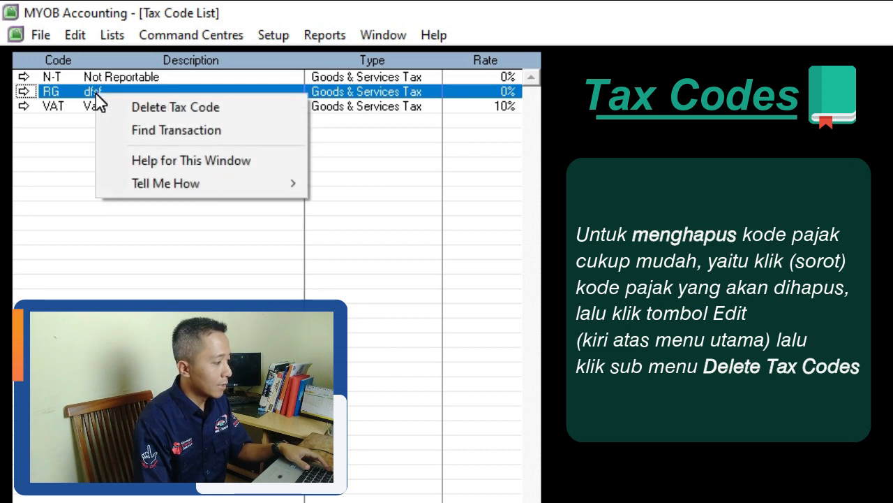
left_click(75, 114)
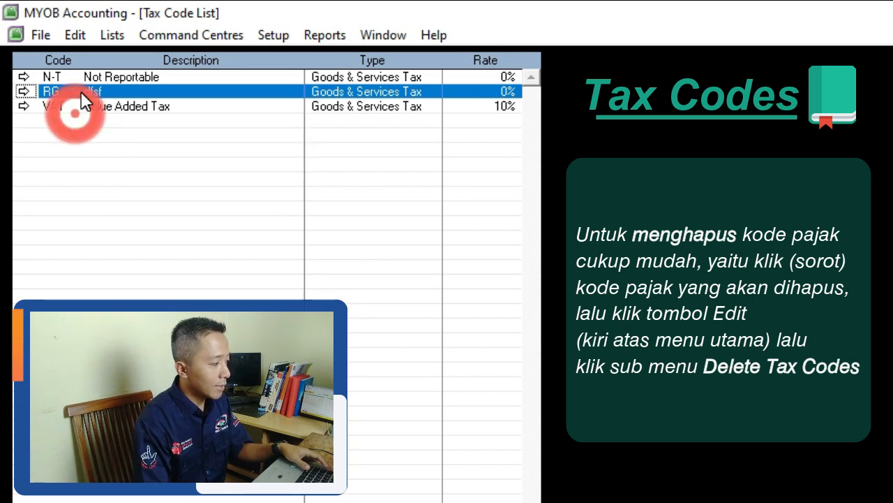
right_click(81, 92)
right_click(79, 88)
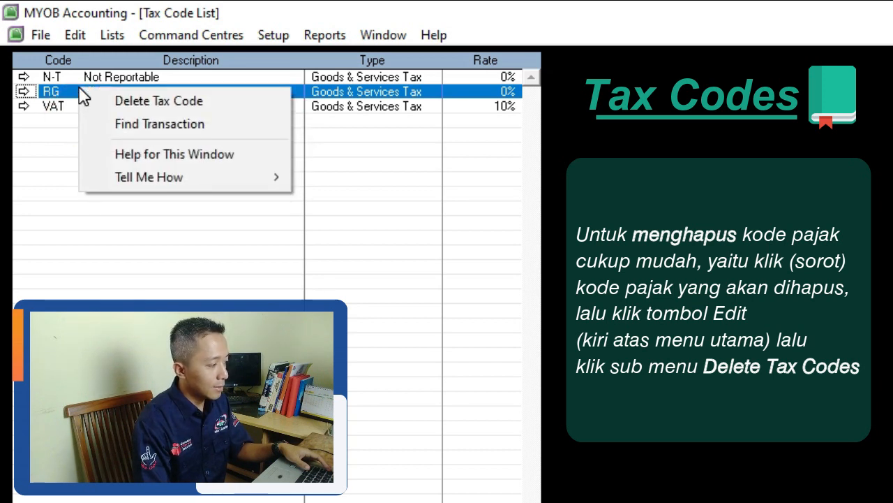
left_click(31, 210)
right_click(106, 92)
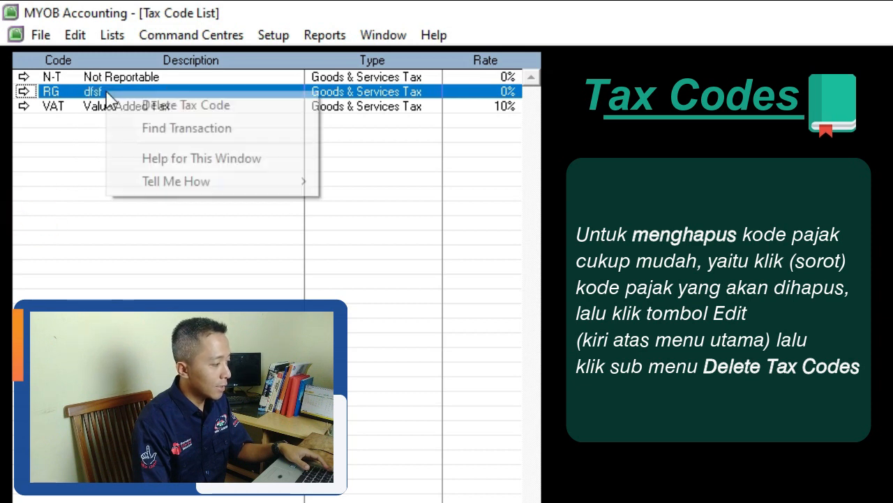
left_click(66, 208)
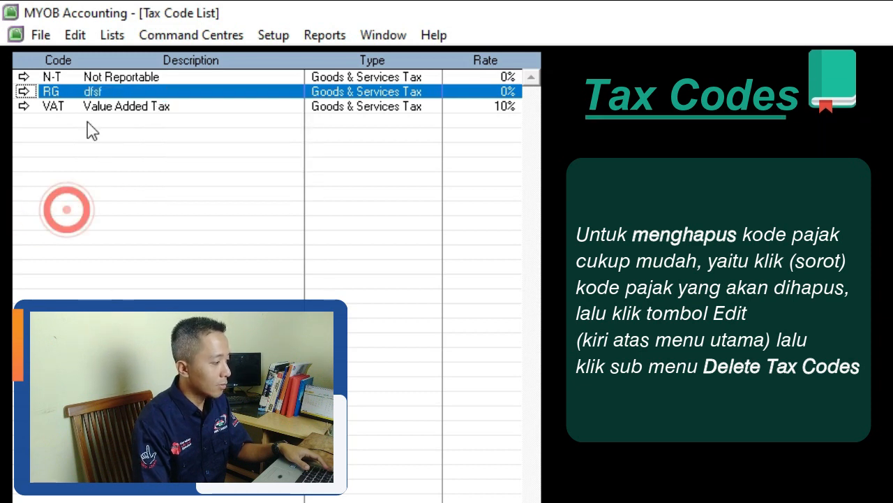
- Open the RG tax code's details to view its edit commands, close them, and delete the RG code from the list
double_click(92, 96)
left_click(75, 35)
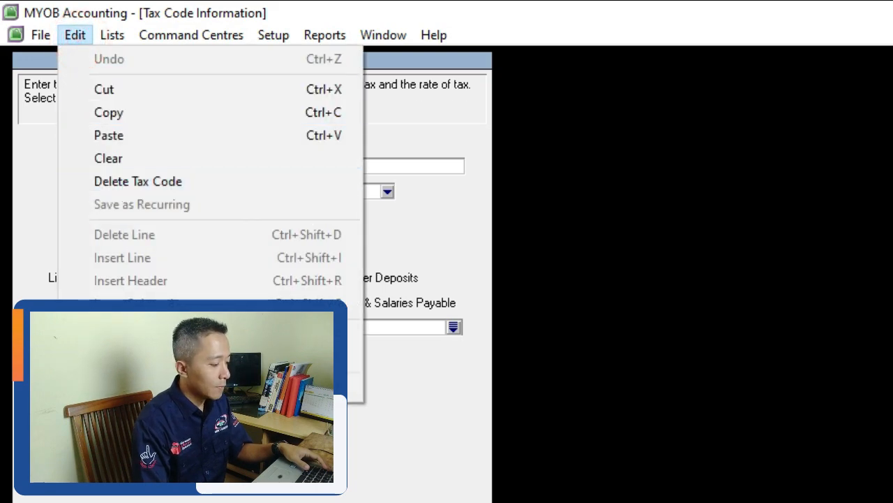
key("Escape")
key("Escape")
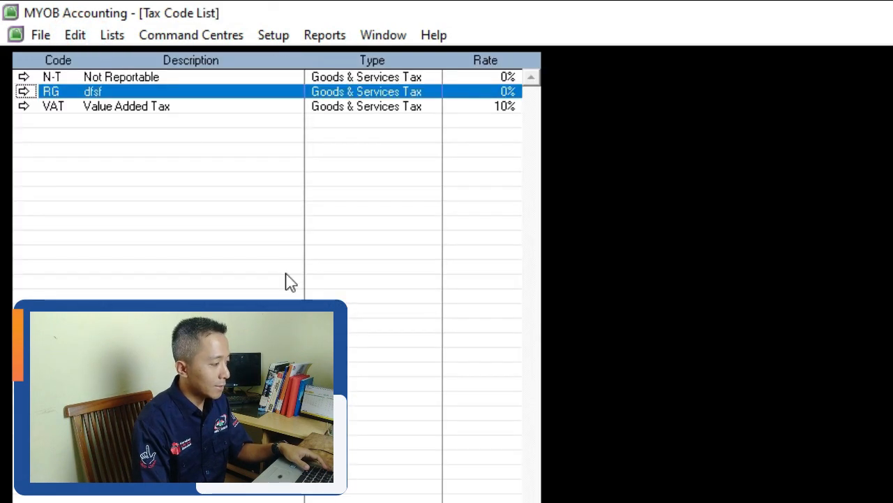
right_click(97, 93)
left_click(115, 111)
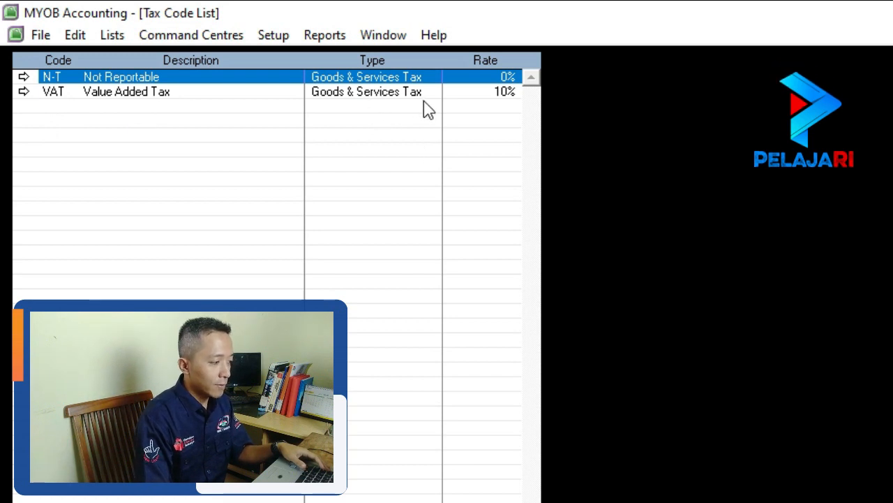
- Consult the linked accounts page of the PDF textbook in the browser, return to MYOB Accounting, and select the VAT tax code
left_click(208, 162)
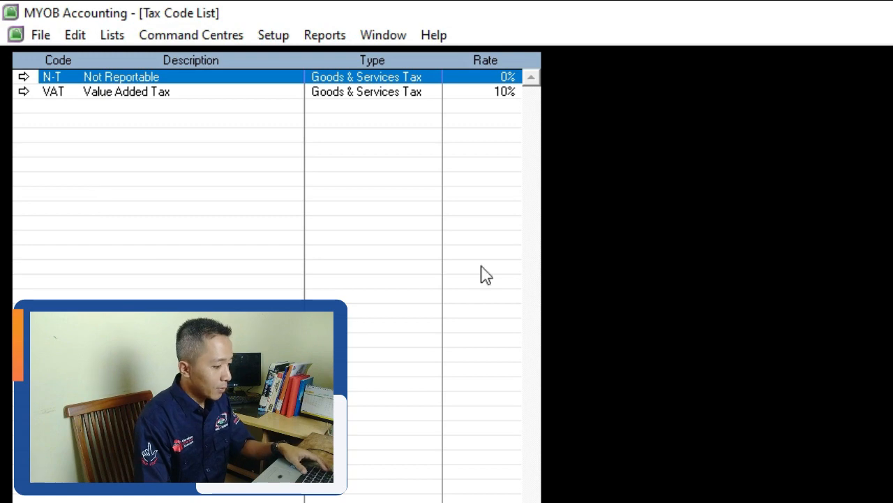
key("alt+Tab")
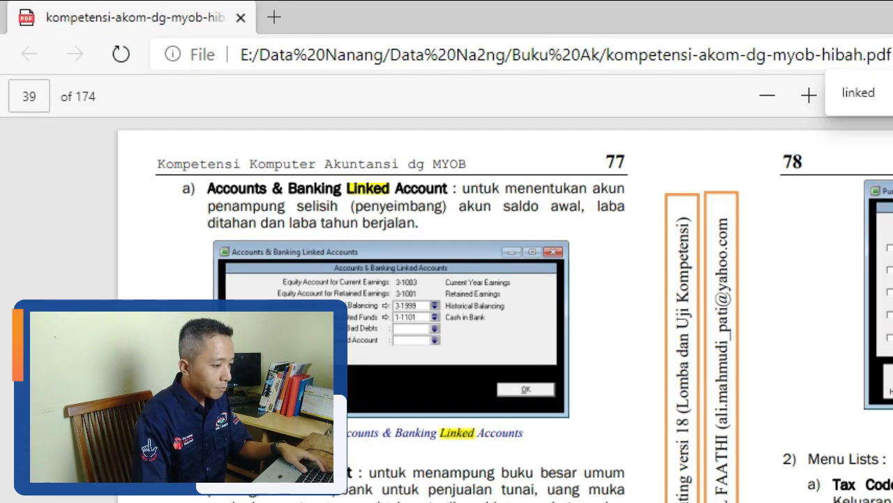
key("alt+Tab")
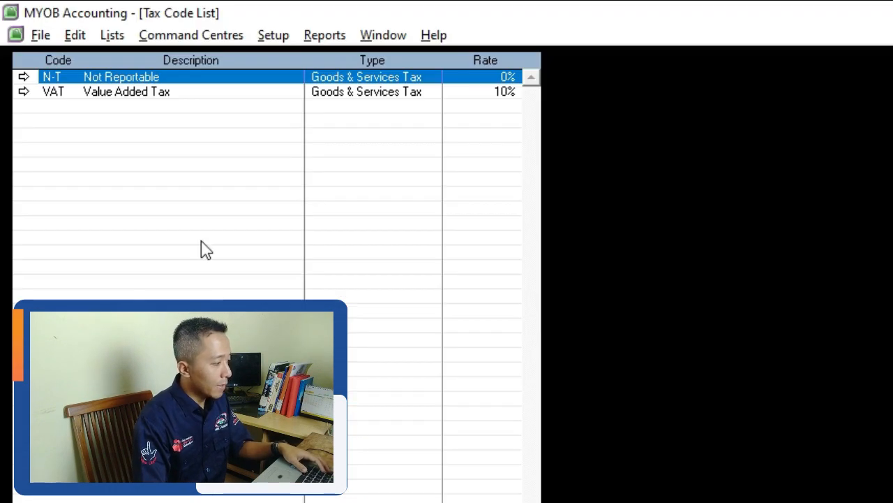
left_click(124, 99)
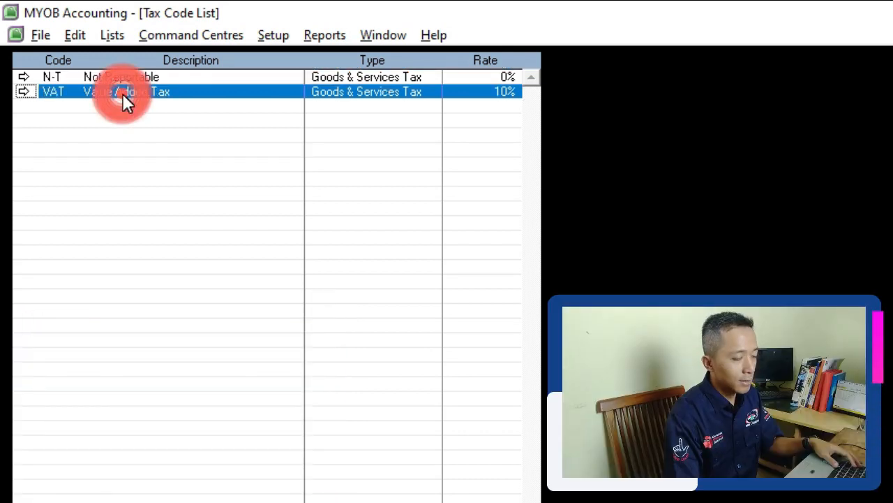
- Change the VAT tax code to PPN with the description Pajak Pertambahan Nilai, and select its rate value
double_click(120, 95)
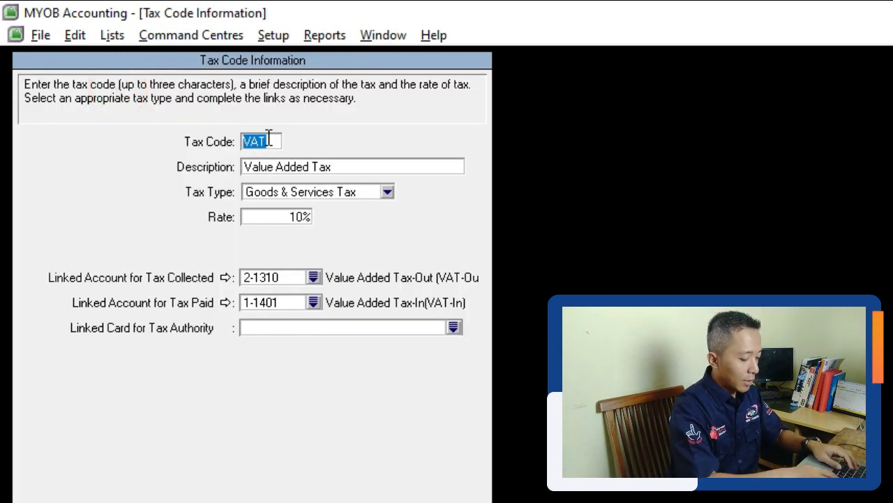
type("PPN")
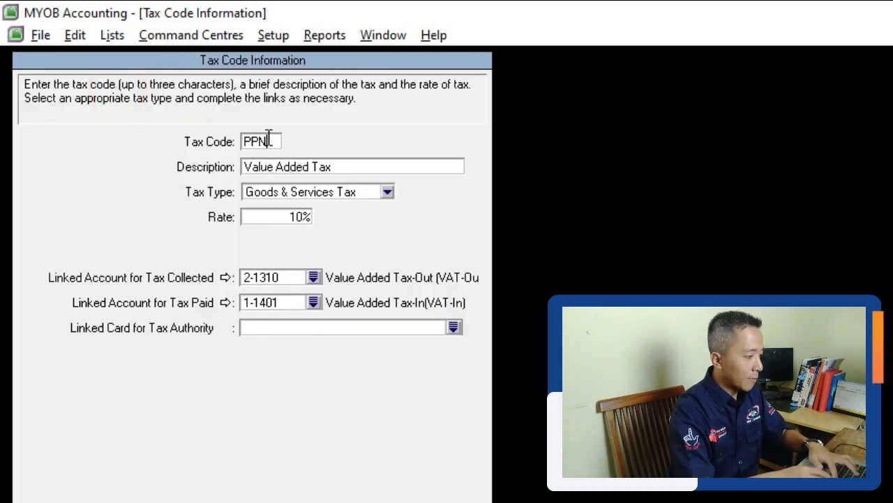
left_click(354, 168)
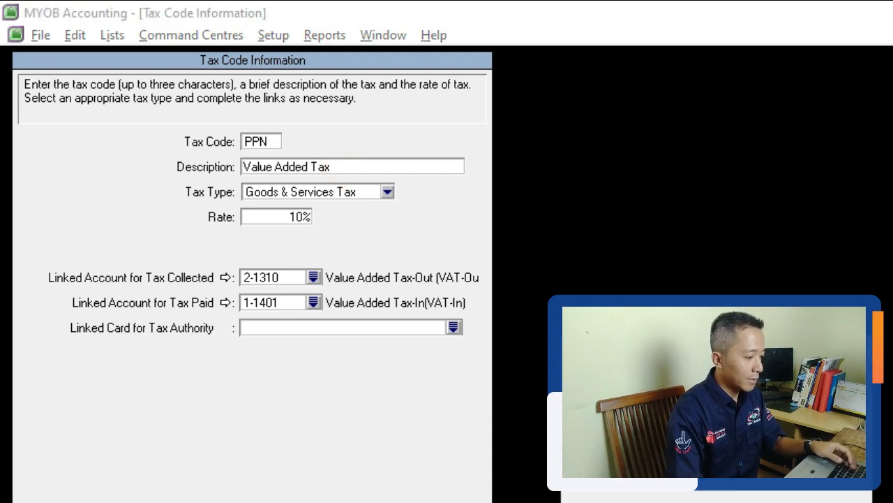
type("Pajak ")
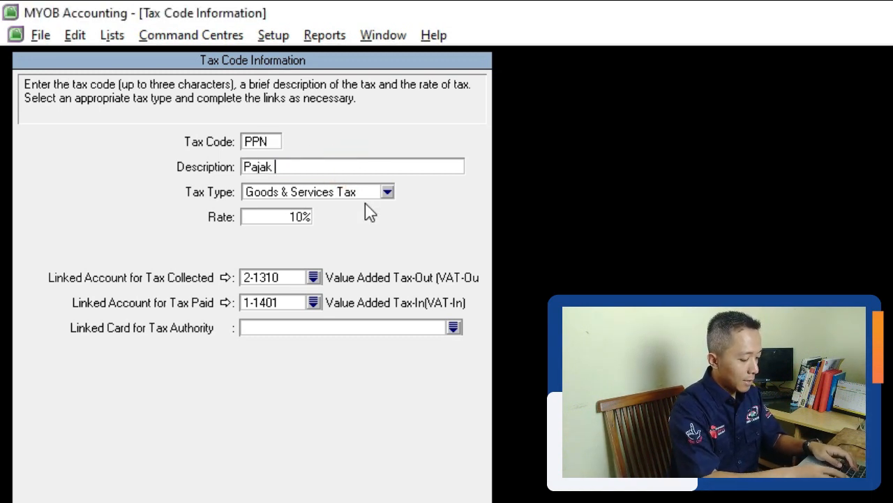
type("Pertambahan ")
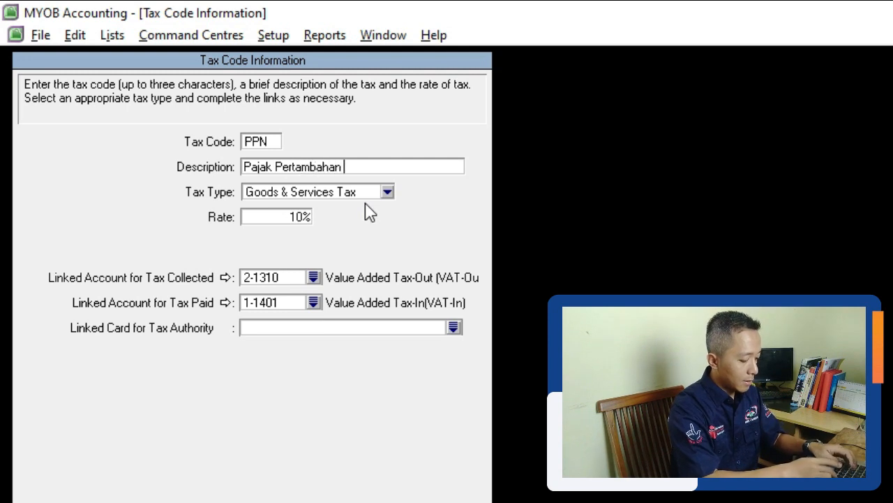
type("Nilai")
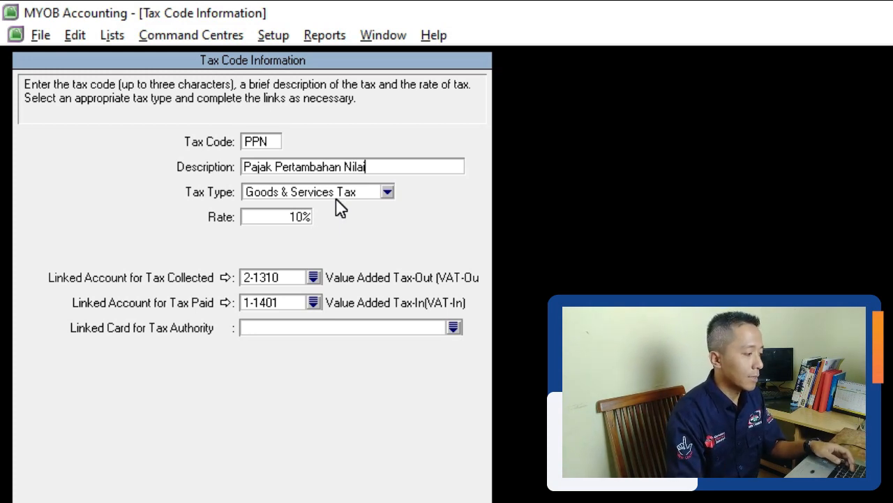
left_click(278, 217)
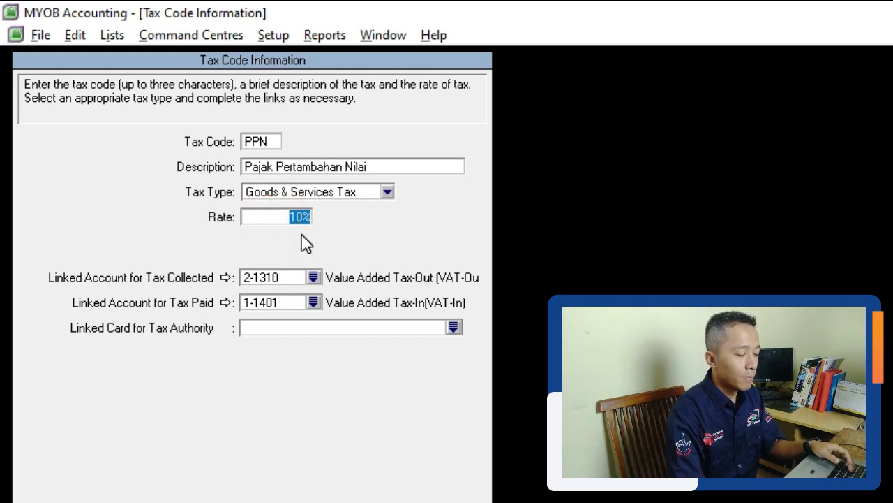